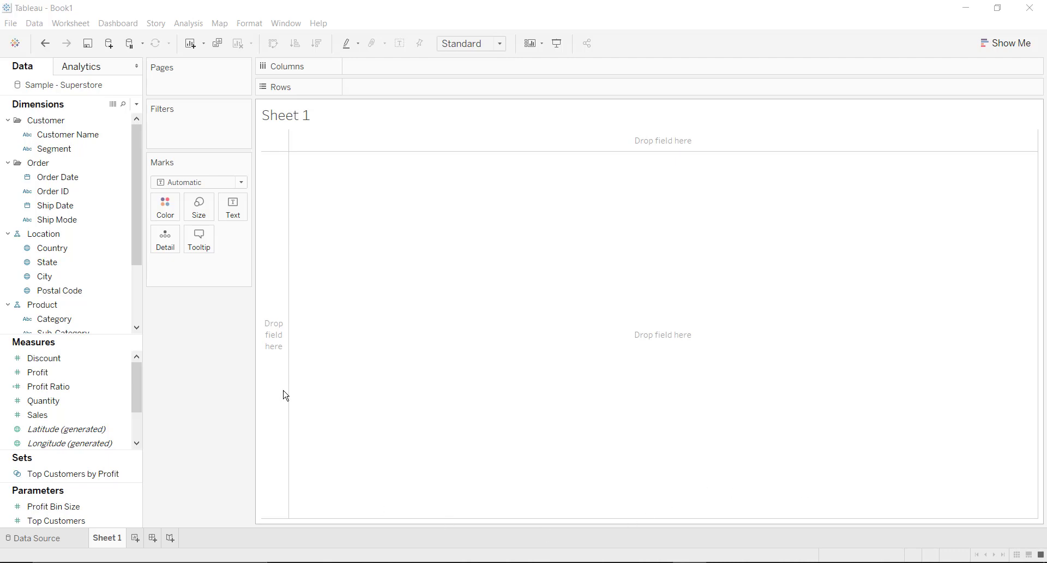
Step: Build a line chart of Sales by year of Order Date, with the lines coloured by Category
mouse_move(66, 182)
mouse_down()
mouse_move(322, 112)
mouse_move(410, 70)
mouse_up()
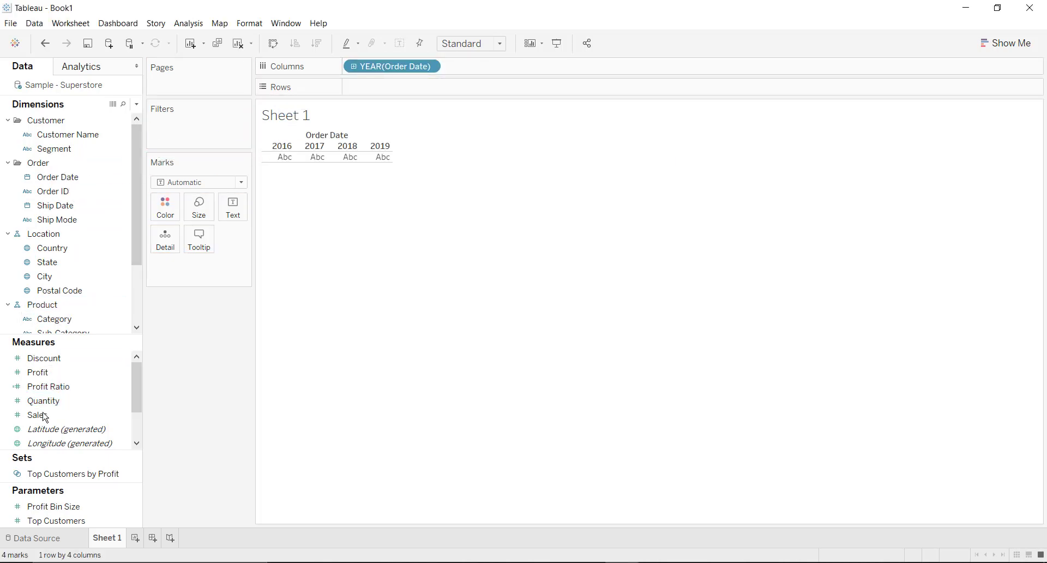
mouse_move(45, 417)
mouse_down()
mouse_move(409, 103)
mouse_move(392, 97)
mouse_up()
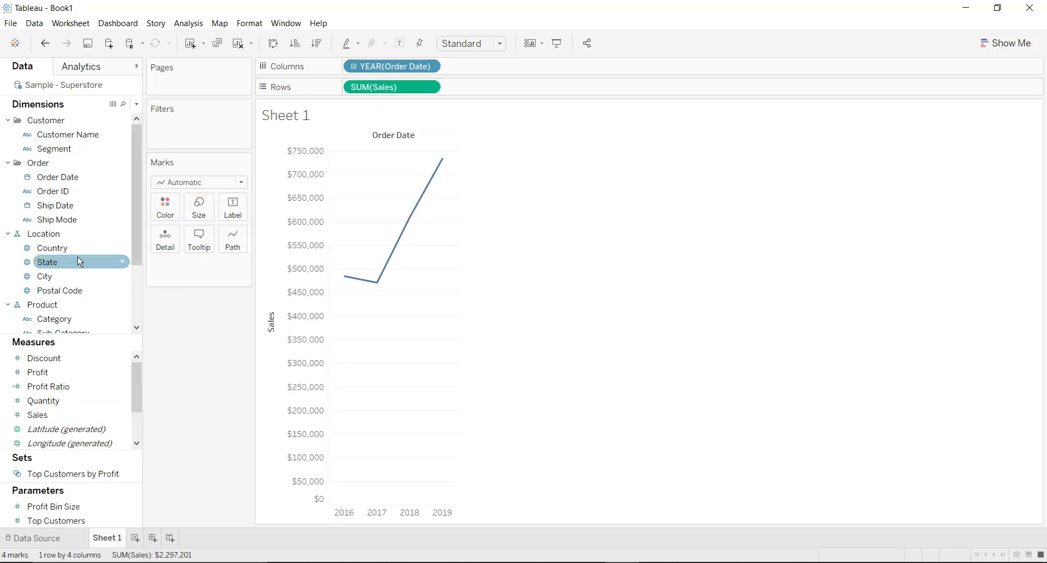
scroll(66, 237, down, 3)
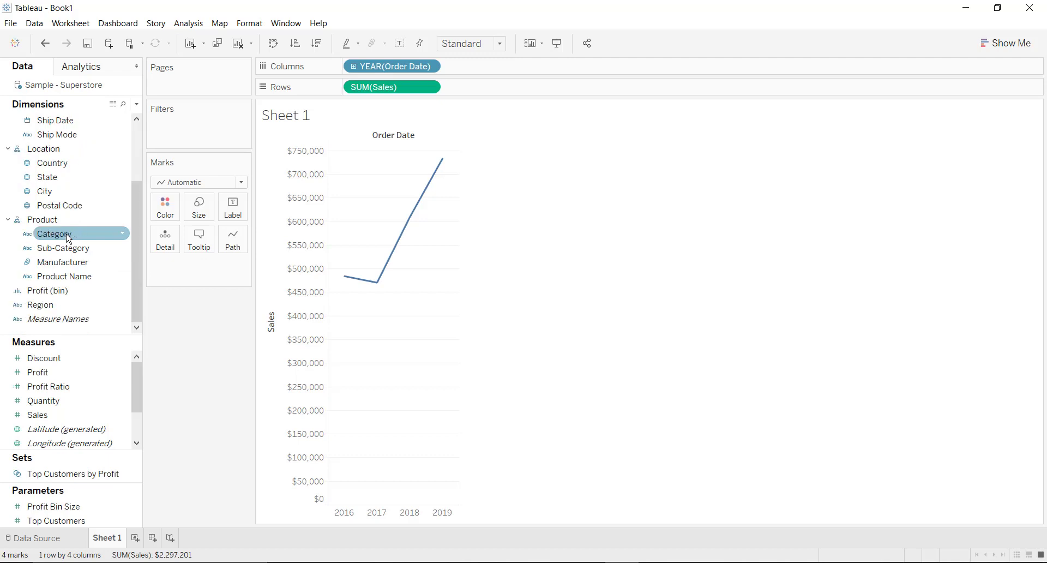
drag(68, 238, 167, 215)
Step: Fit the line chart to Entire View and rename its worksheet "Line chart"
click(470, 43)
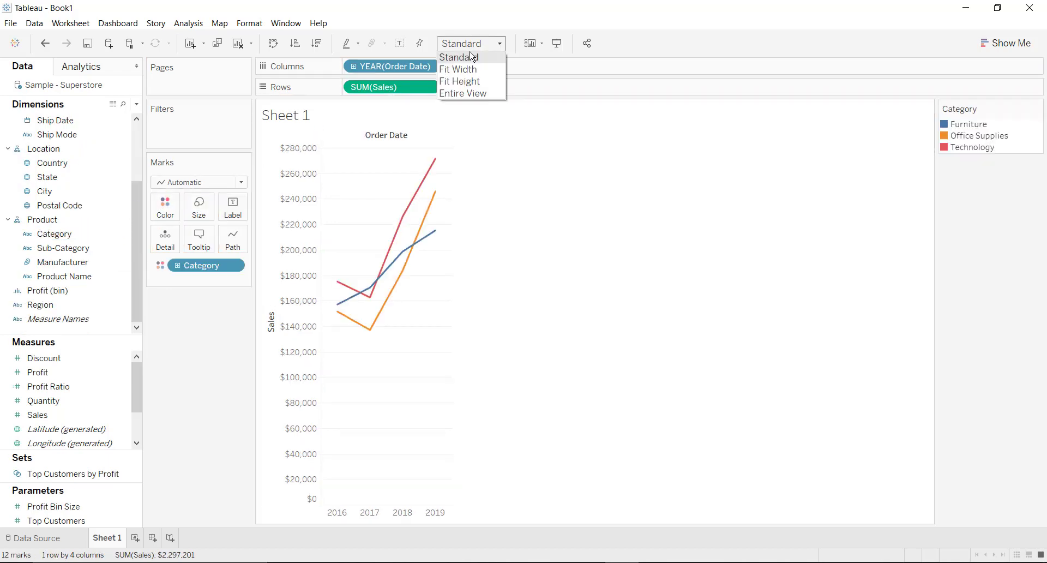
click(462, 96)
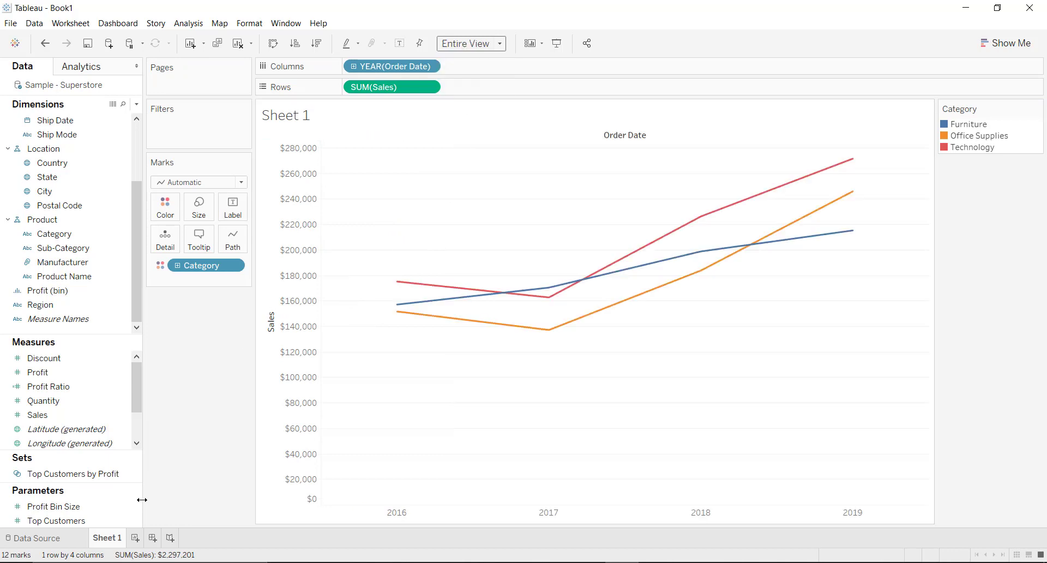
double_click(105, 539)
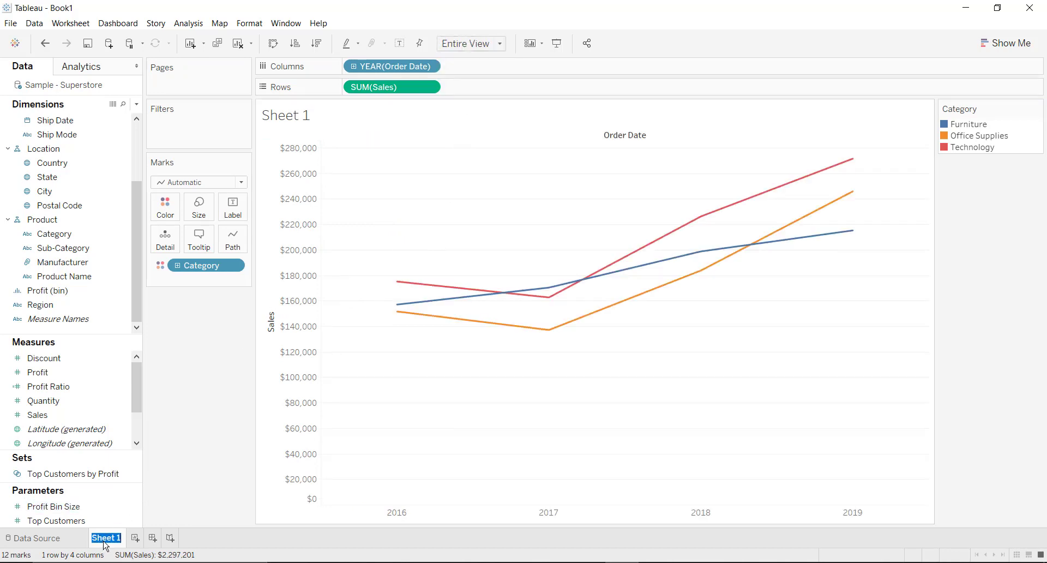
text(Line chart)
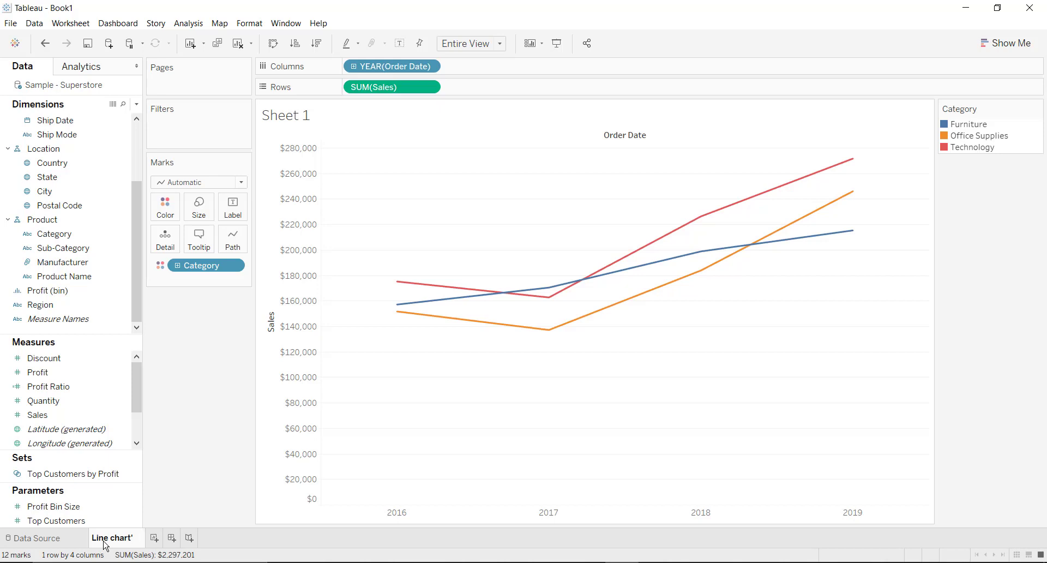
key(Return)
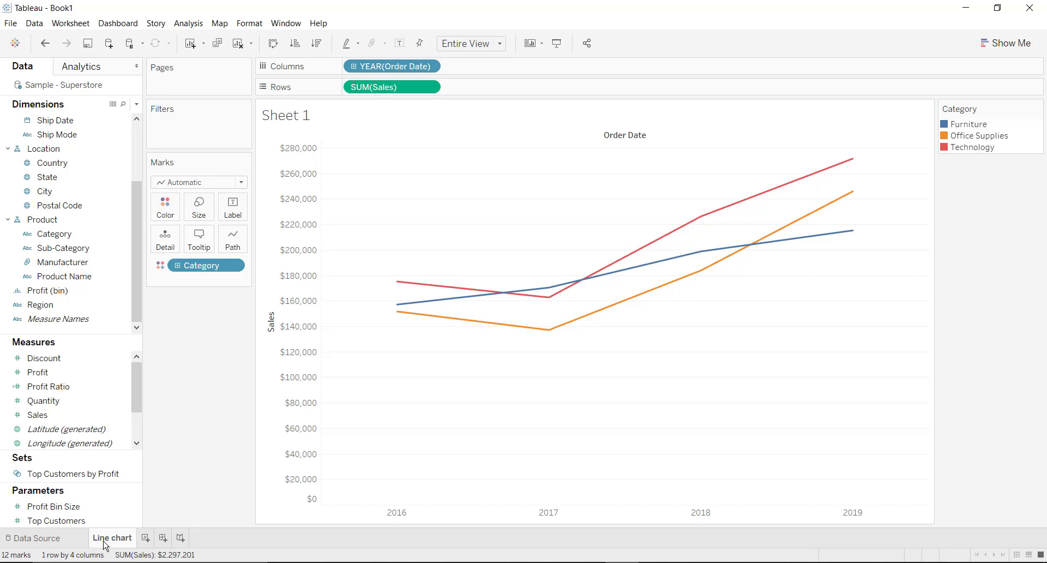
Step: Add a new worksheet and name it "Tree"
click(147, 540)
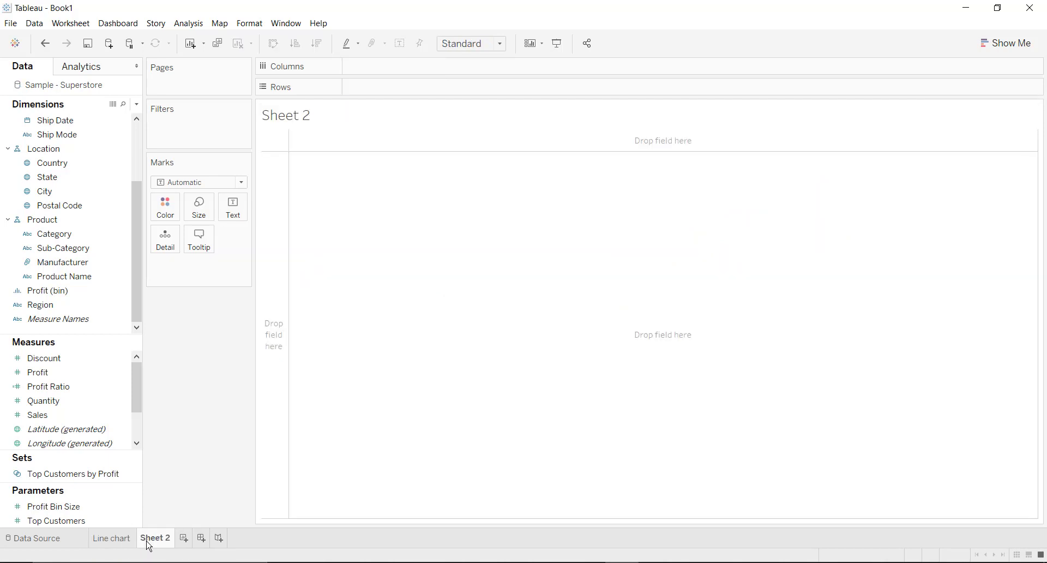
double_click(149, 543)
text(Tree)
key(Return)
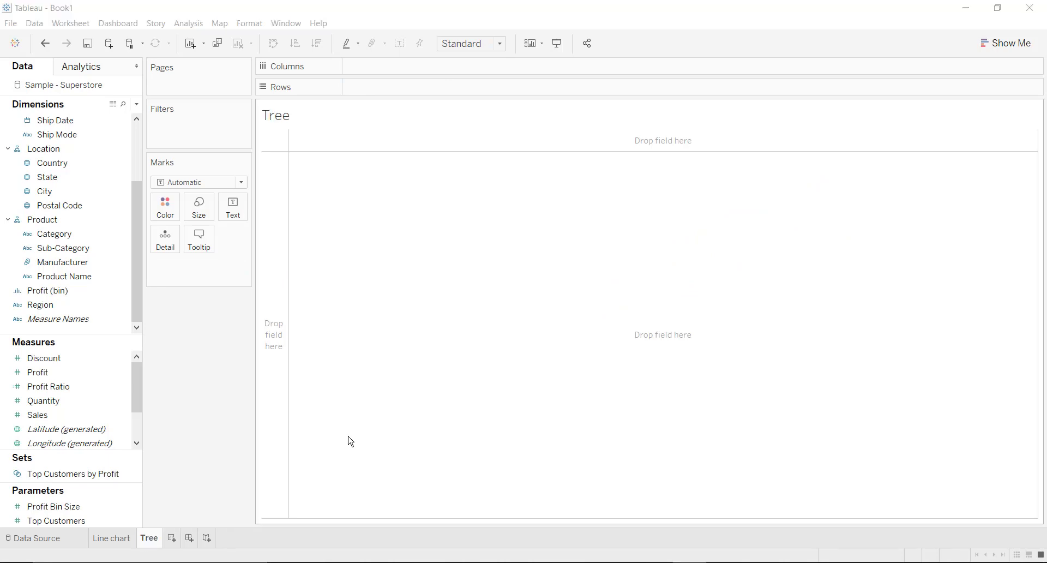
Step: Create a treemap of Sales by Region on the Tree sheet
drag(98, 420, 243, 215)
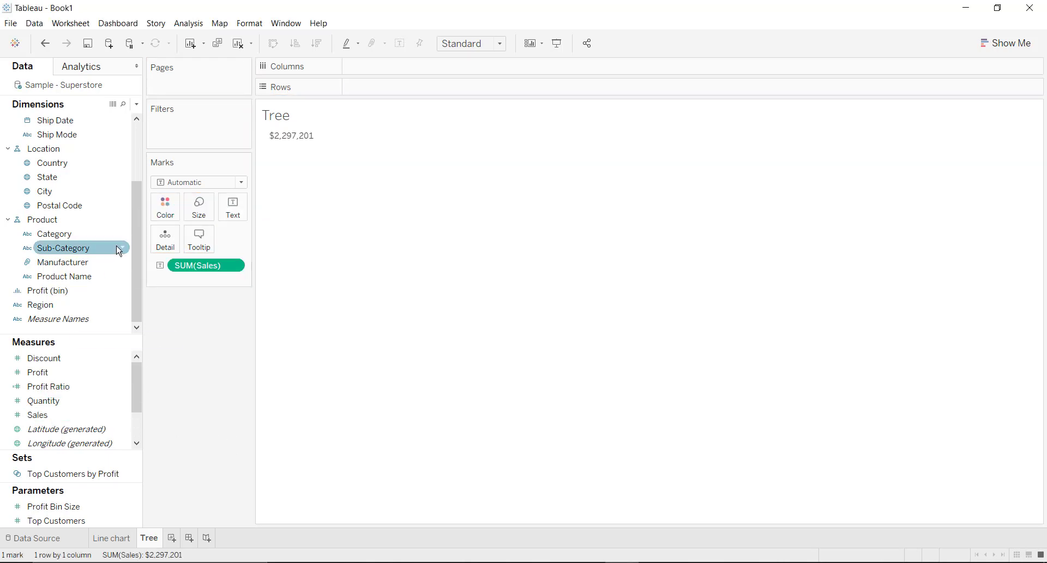
click(60, 178)
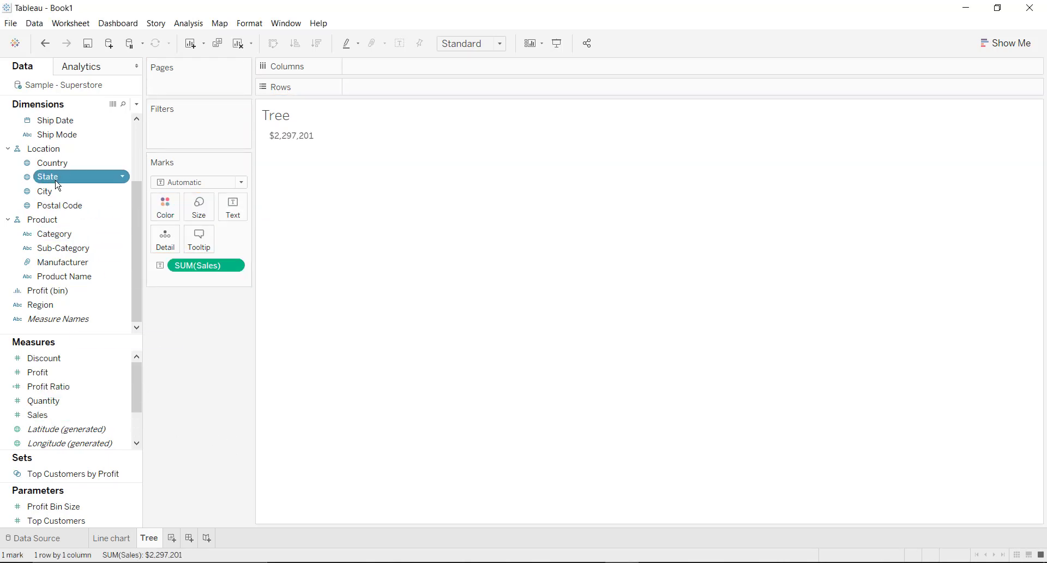
click(48, 306)
drag(48, 306, 430, 62)
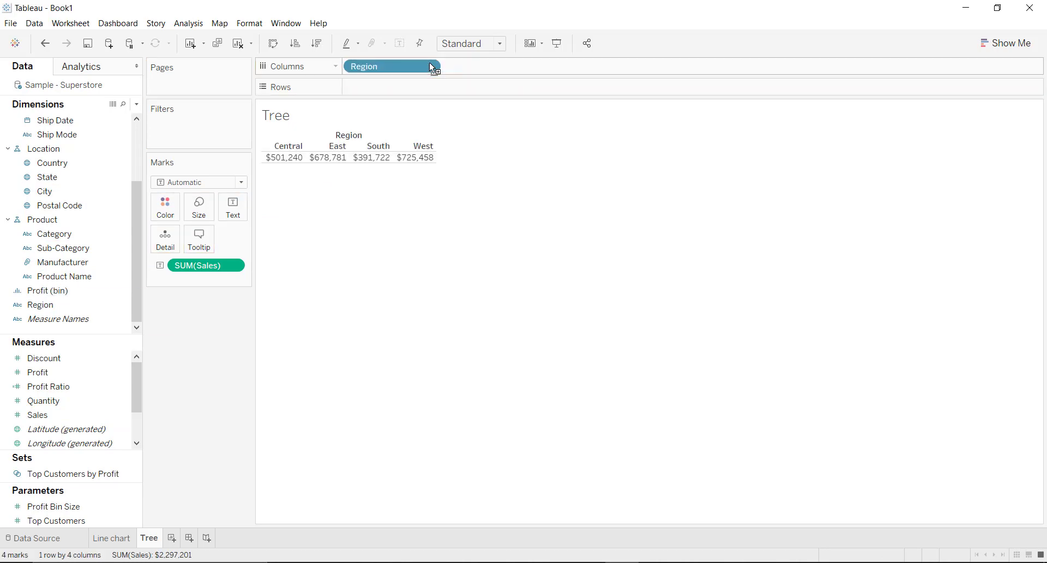
click(1010, 48)
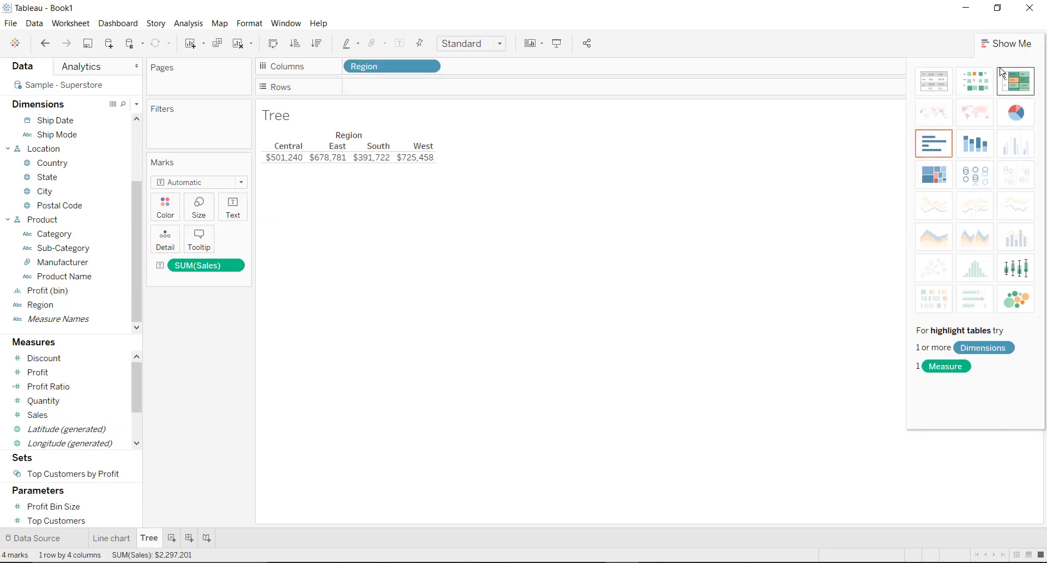
click(931, 185)
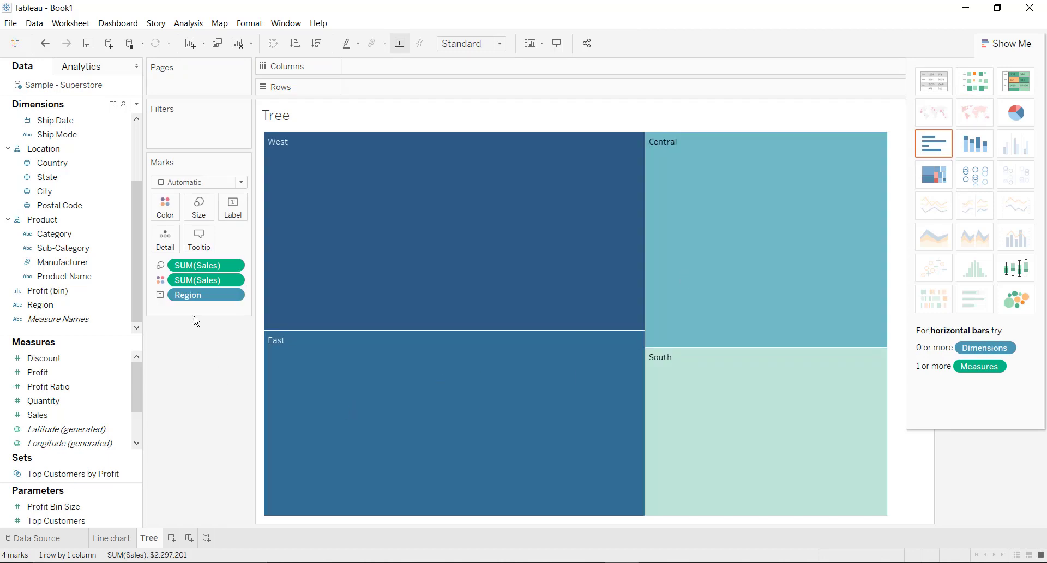
Step: Colour the treemap by Region and add the Sales sum to its labels
drag(195, 294, 171, 224)
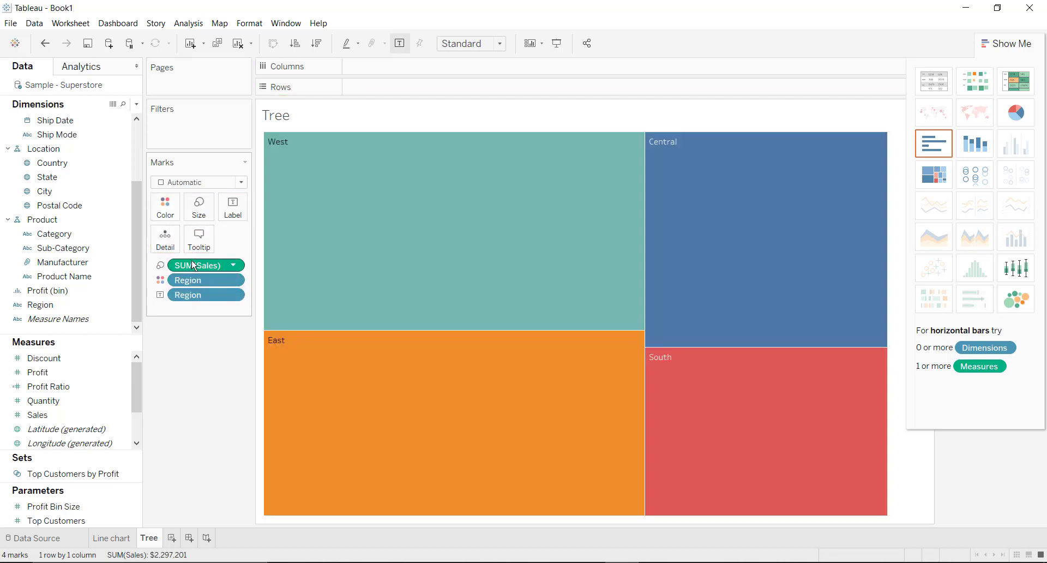
drag(198, 266, 228, 223)
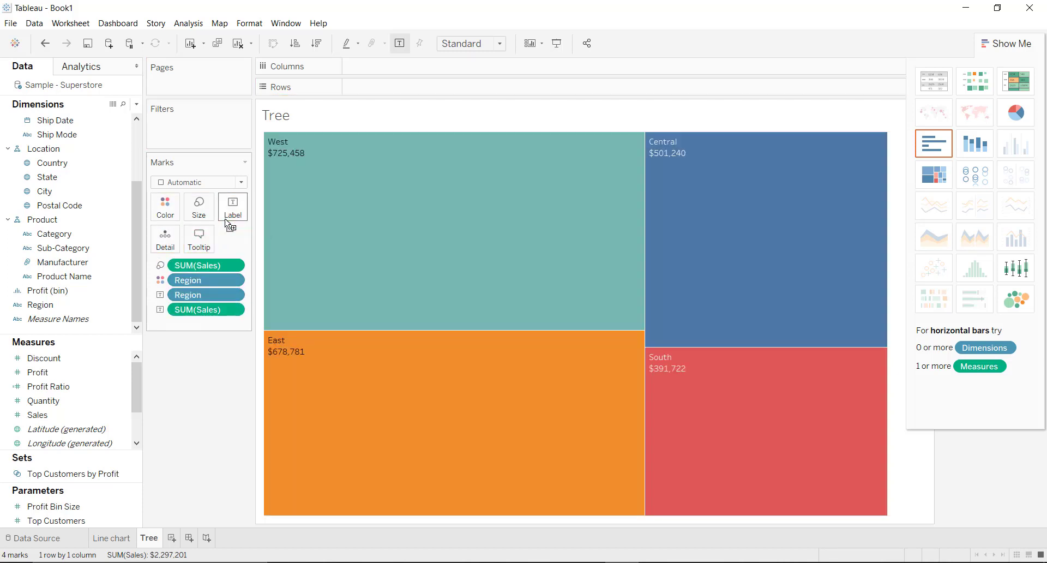
Step: Fit the treemap to Entire View
click(470, 43)
click(463, 93)
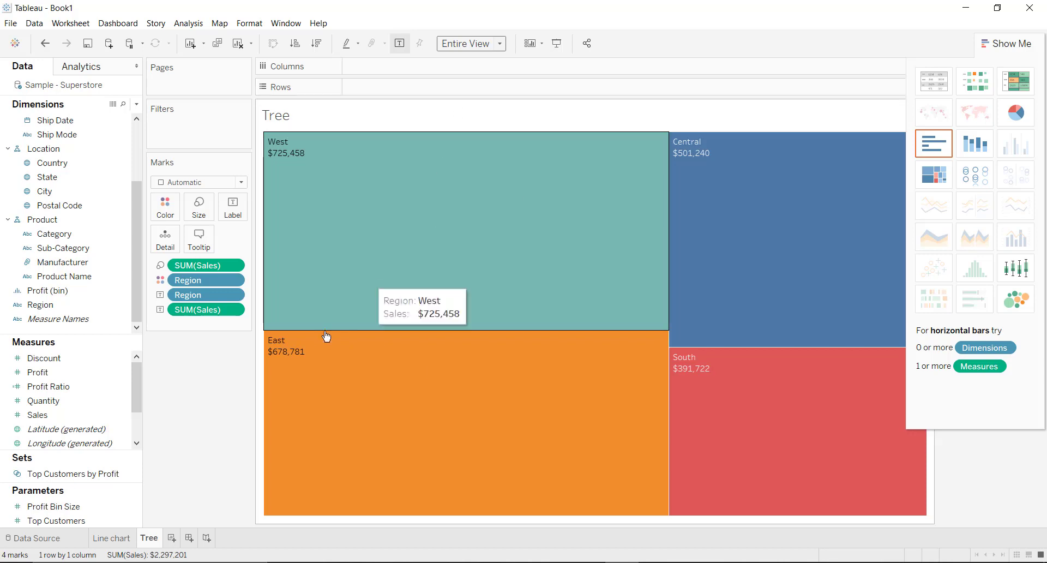
mouse_move(321, 372)
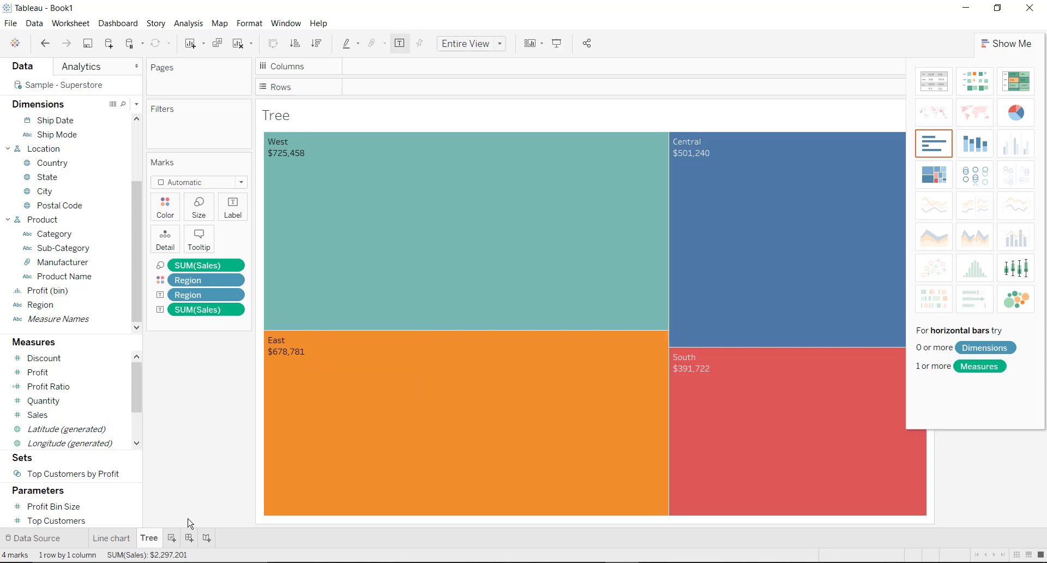
Step: Add a third worksheet and name it "Table"
click(174, 538)
double_click(178, 539)
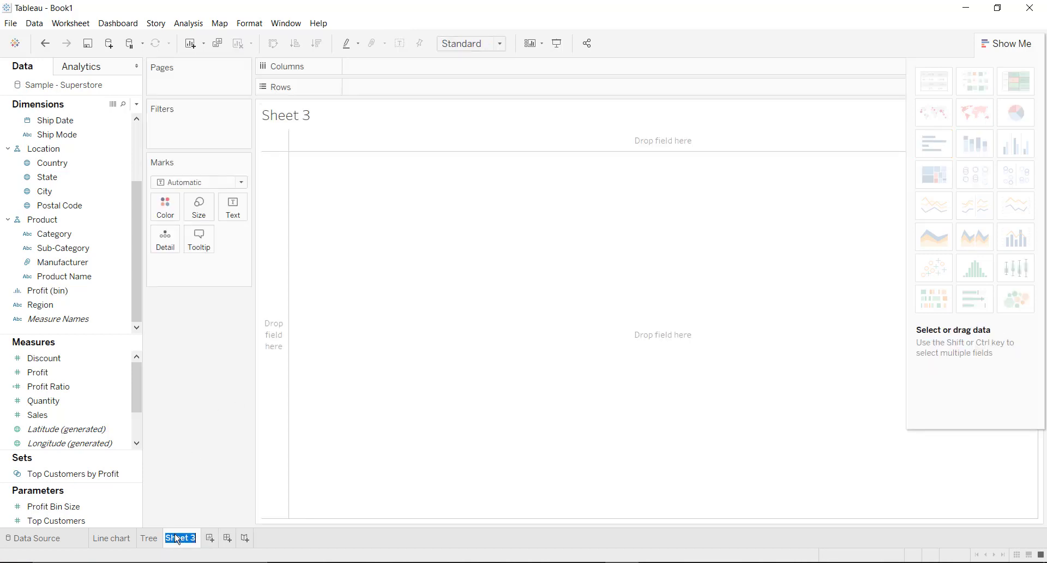
text(Table)
key(Return)
Step: Build a text table on the Table sheet with State as rows and the Sales sum as text
scroll(59, 193, up, 1)
click(59, 193)
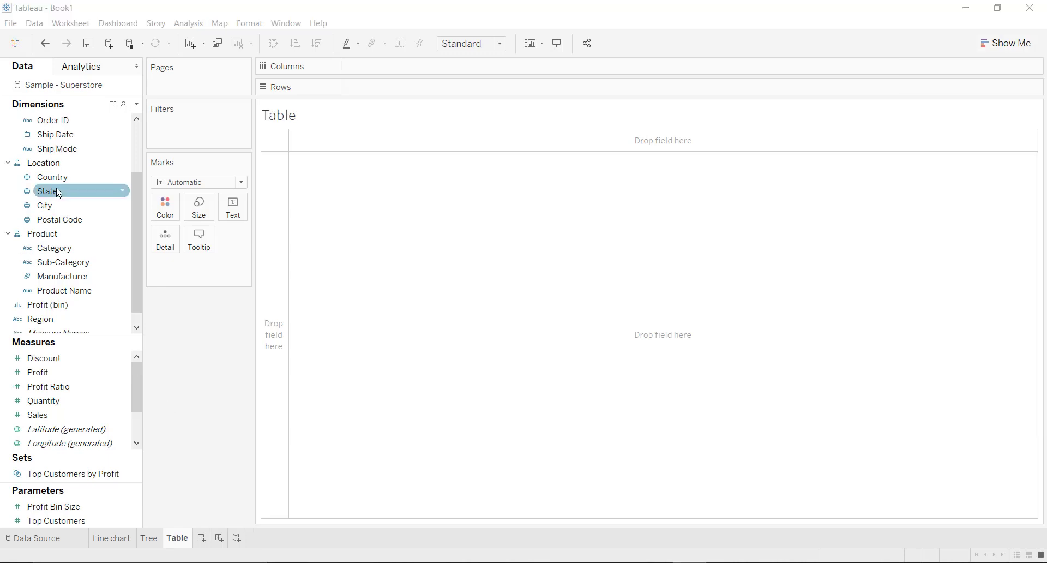
drag(58, 193, 370, 91)
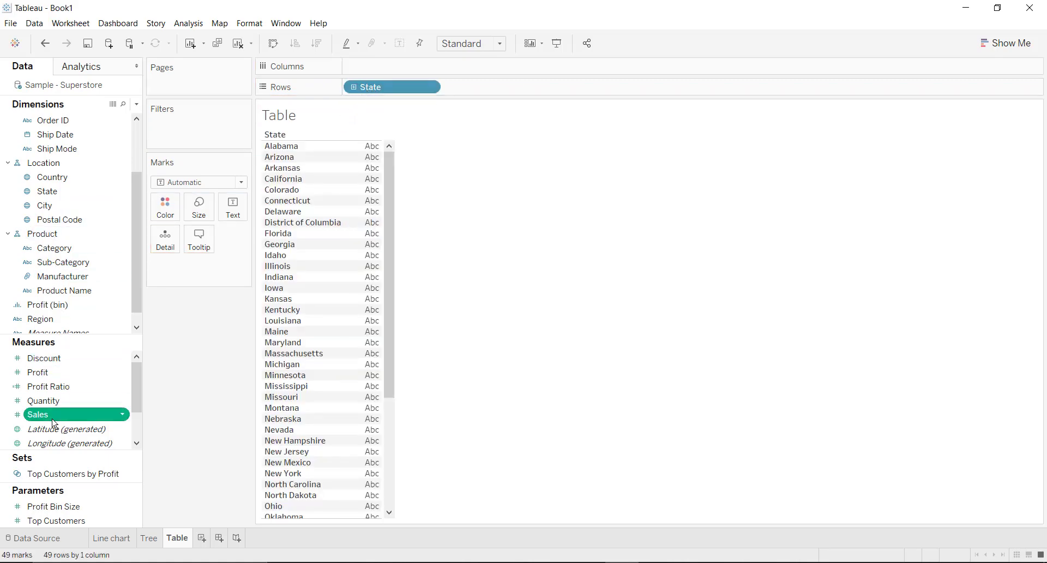
drag(52, 415, 233, 224)
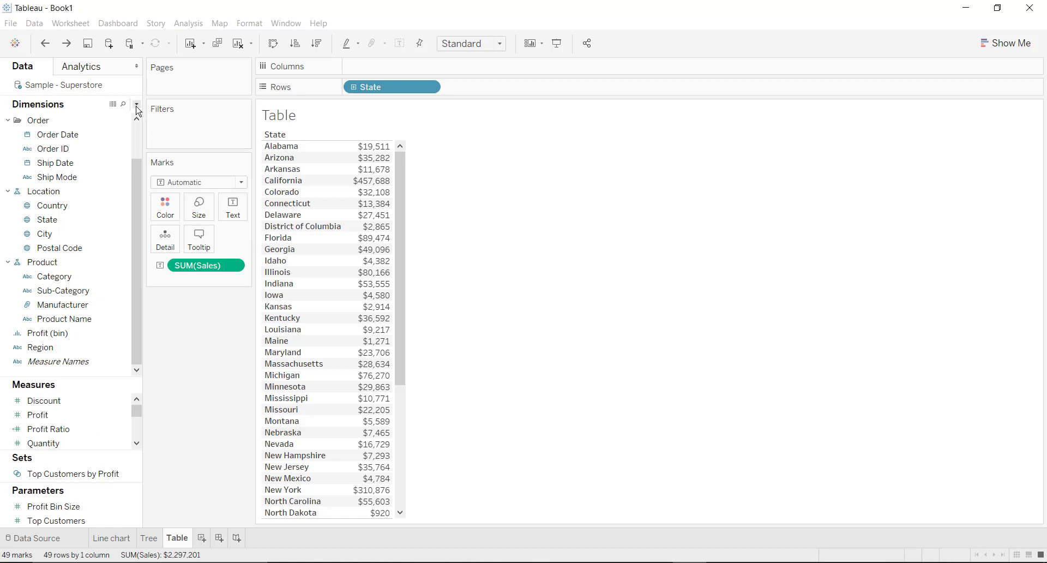
Step: Create a new parameter named "Swap" with the String data type
click(136, 104)
click(131, 134)
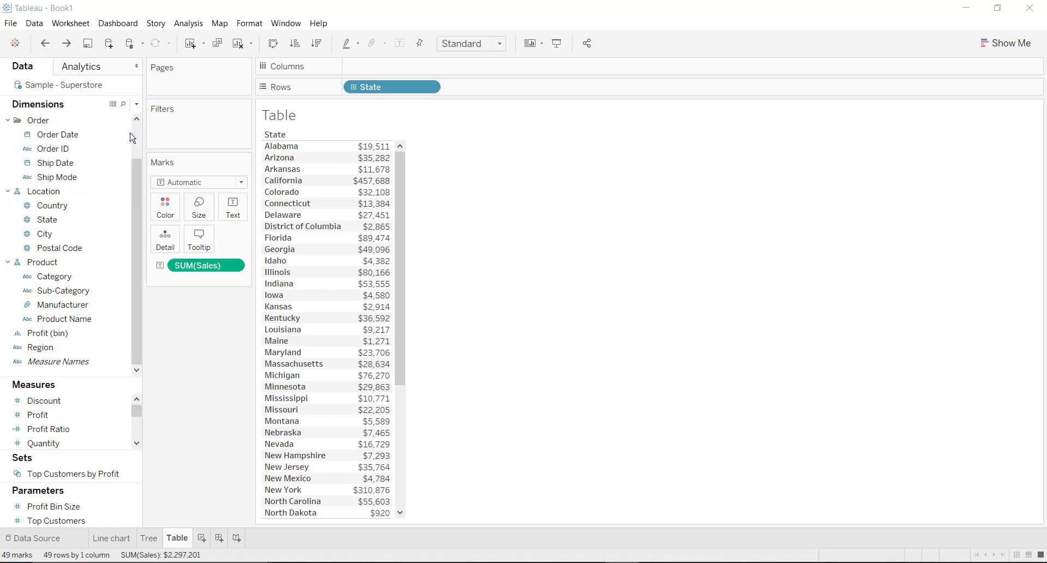
text(Swap)
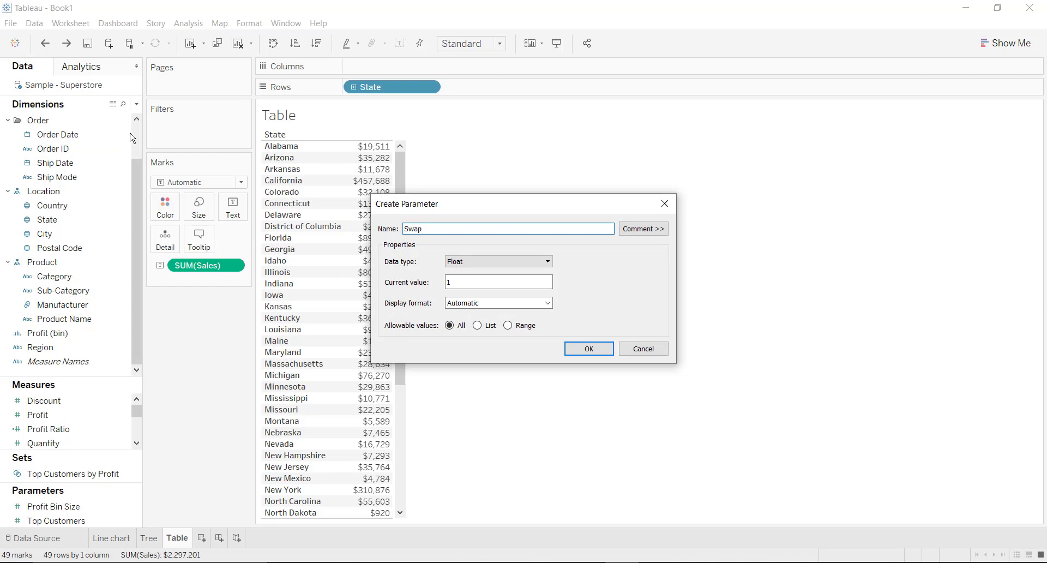
click(480, 262)
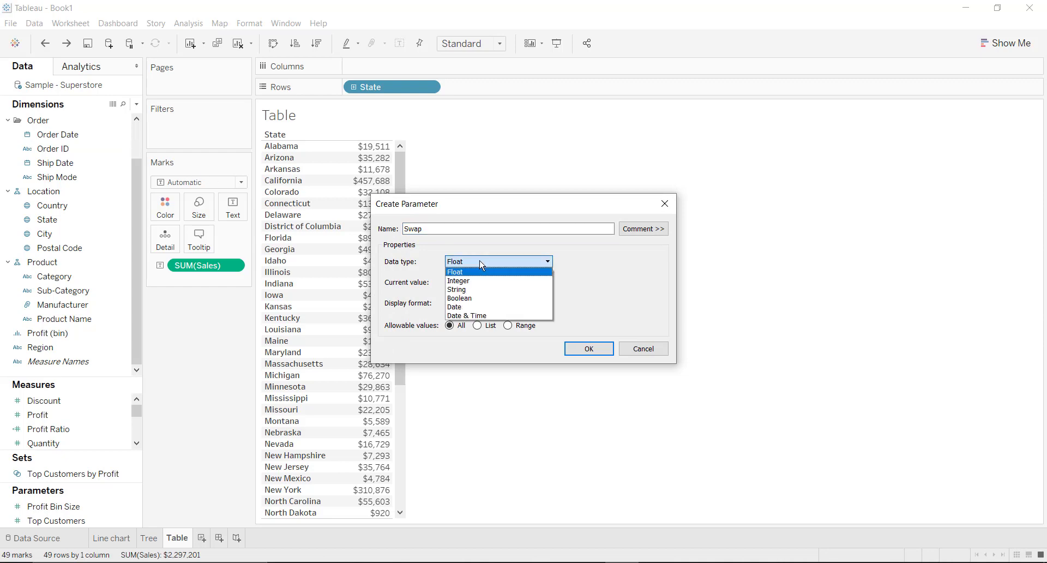
click(473, 290)
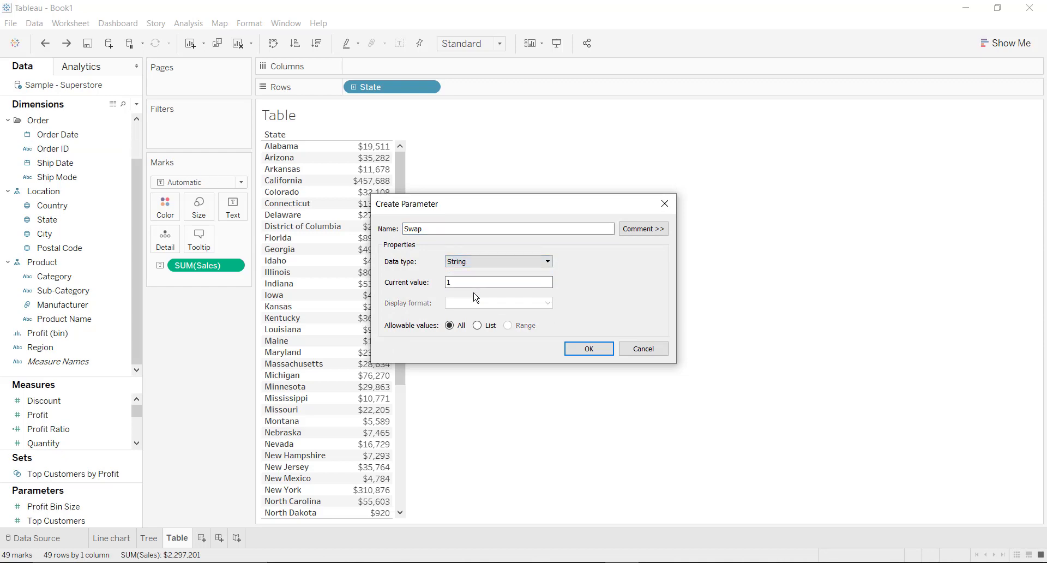
Step: Restrict the Swap parameter to a list of the values Line, Tree and Table, and save it
click(482, 328)
click(436, 378)
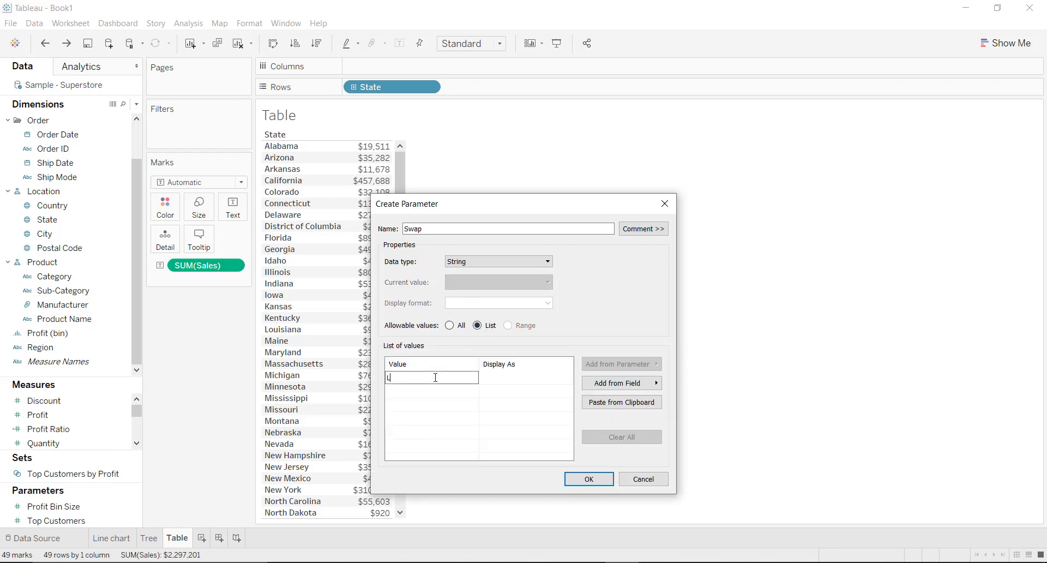
text(Line)
key(Tab)
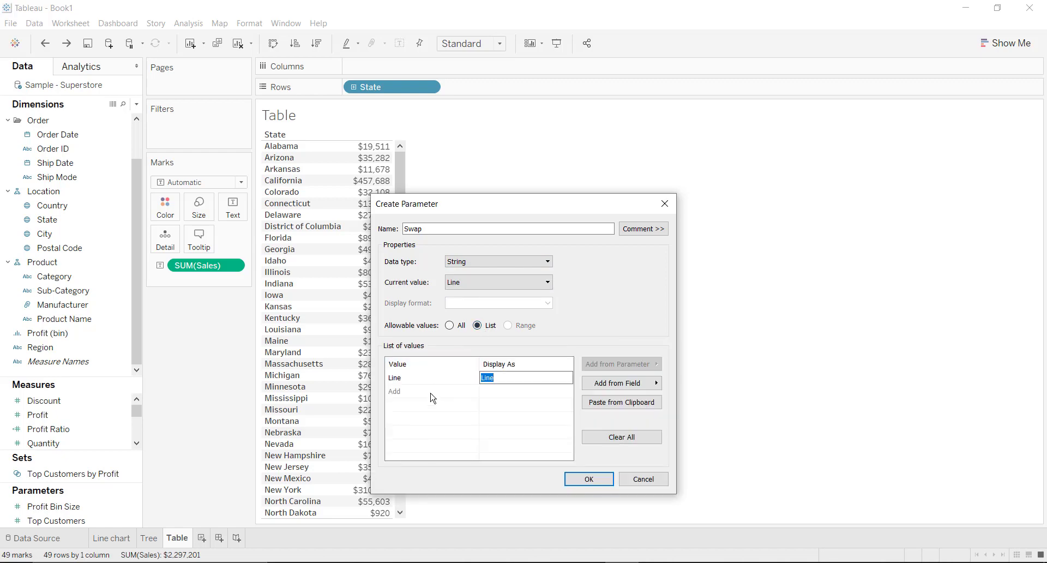
click(432, 392)
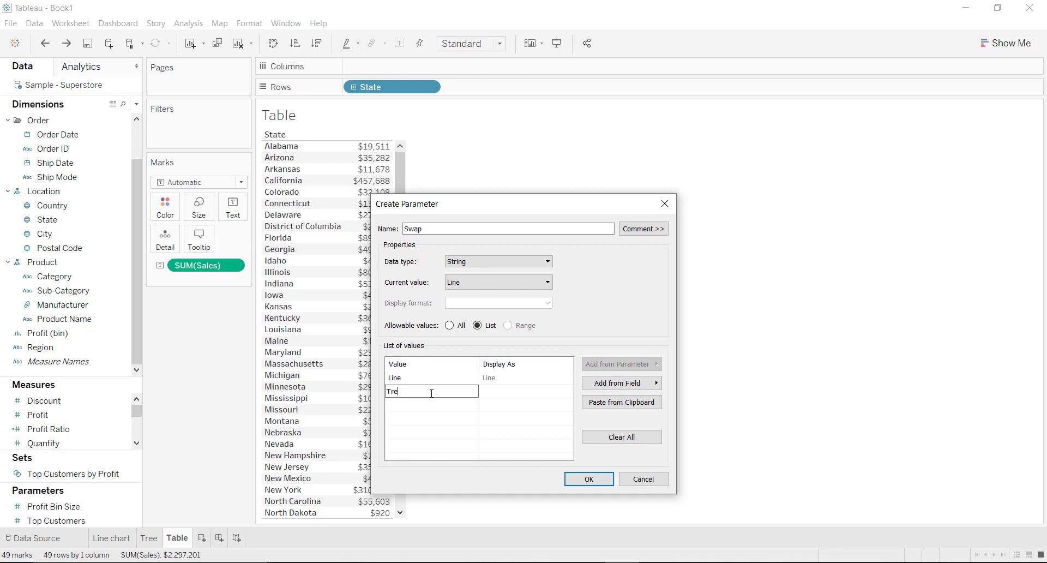
key(Tab)
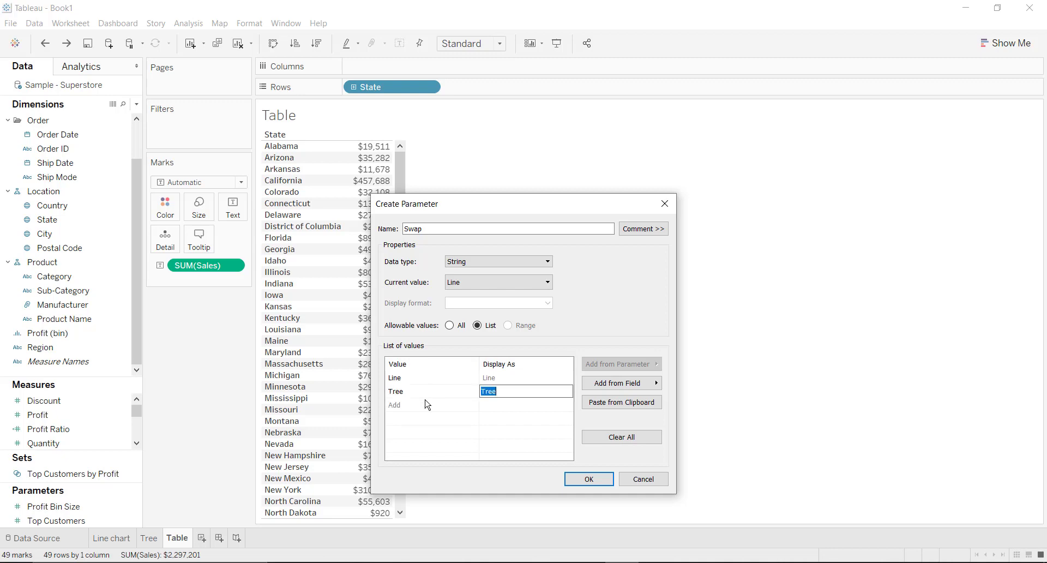
click(426, 404)
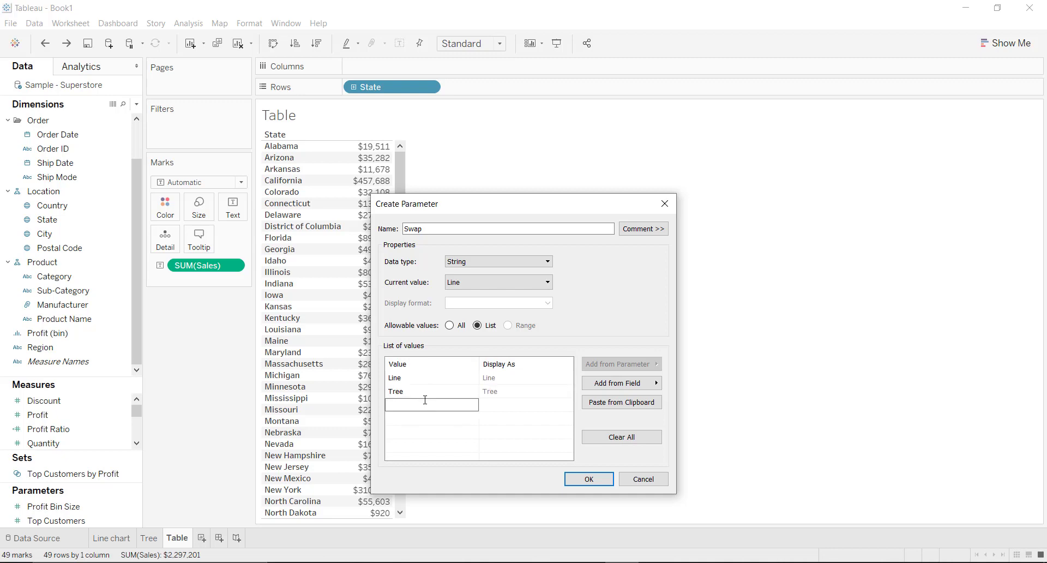
key(Tab)
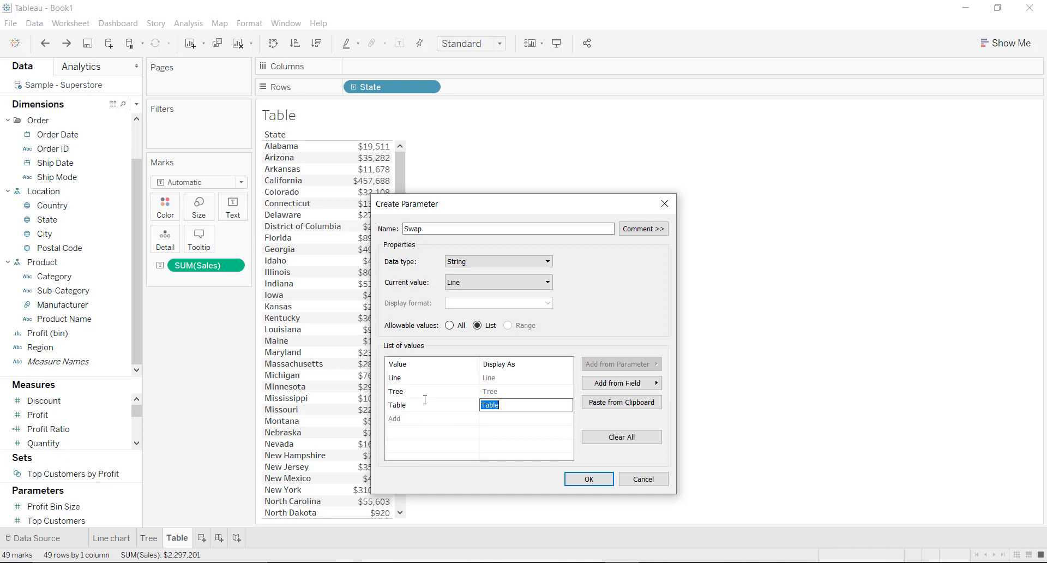
click(582, 480)
click(583, 480)
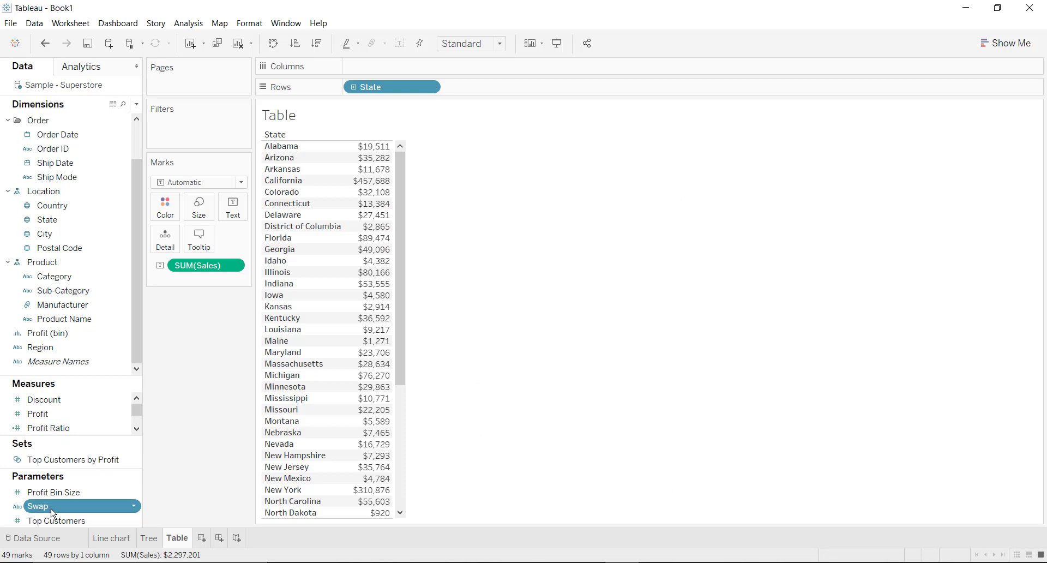
Step: Create a calculated field named "Swap" that returns the [Swap] parameter
click(137, 104)
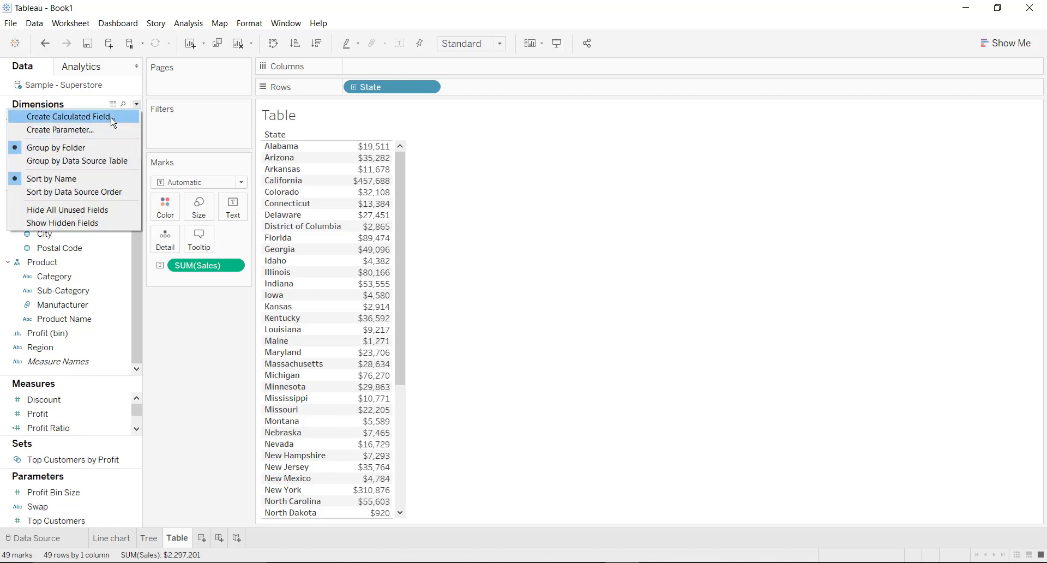
click(112, 116)
text(Sw)
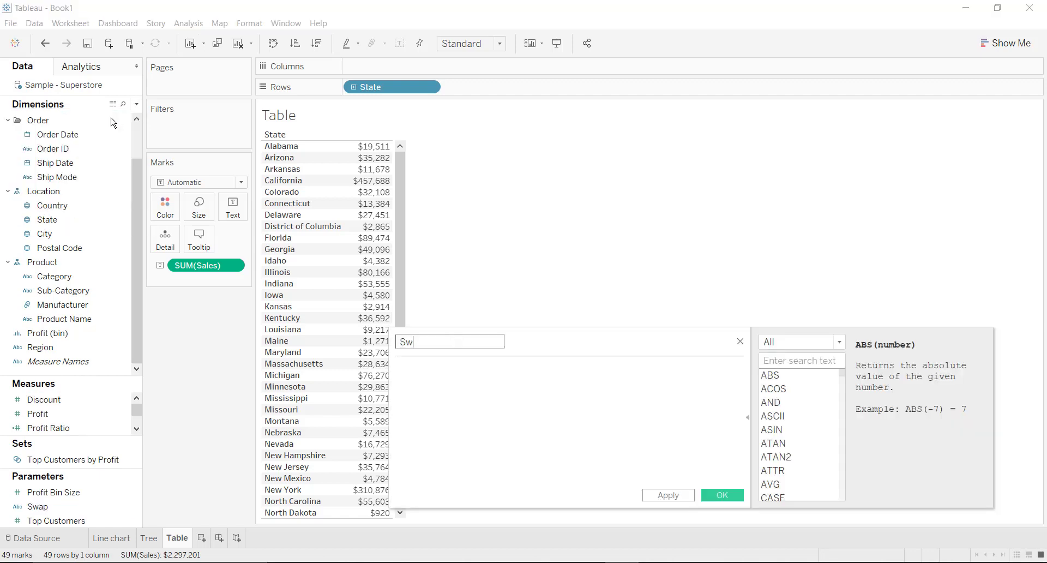
text(ap)
key(Tab)
text(Sw)
key(Return)
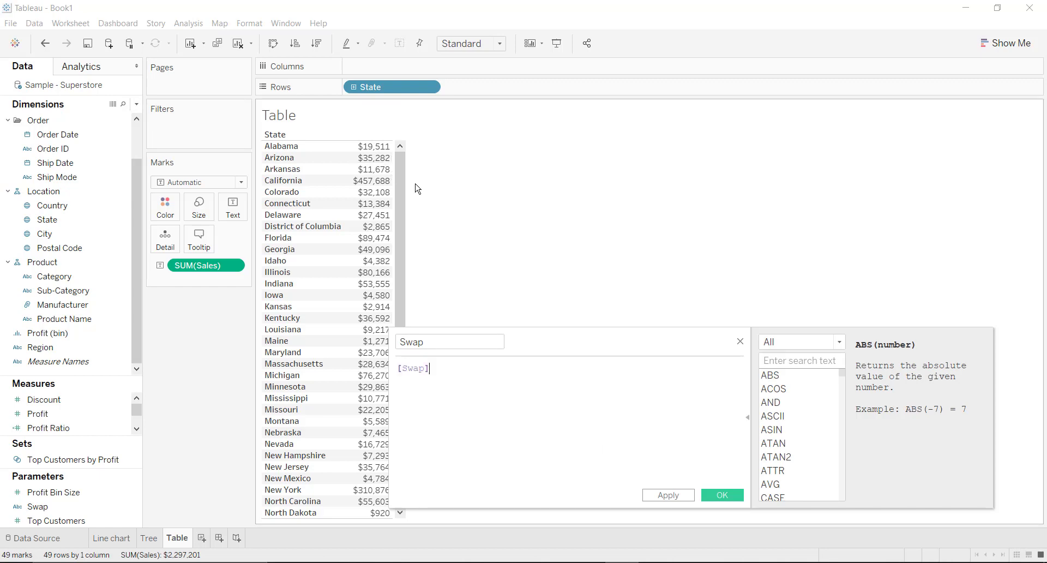
click(709, 497)
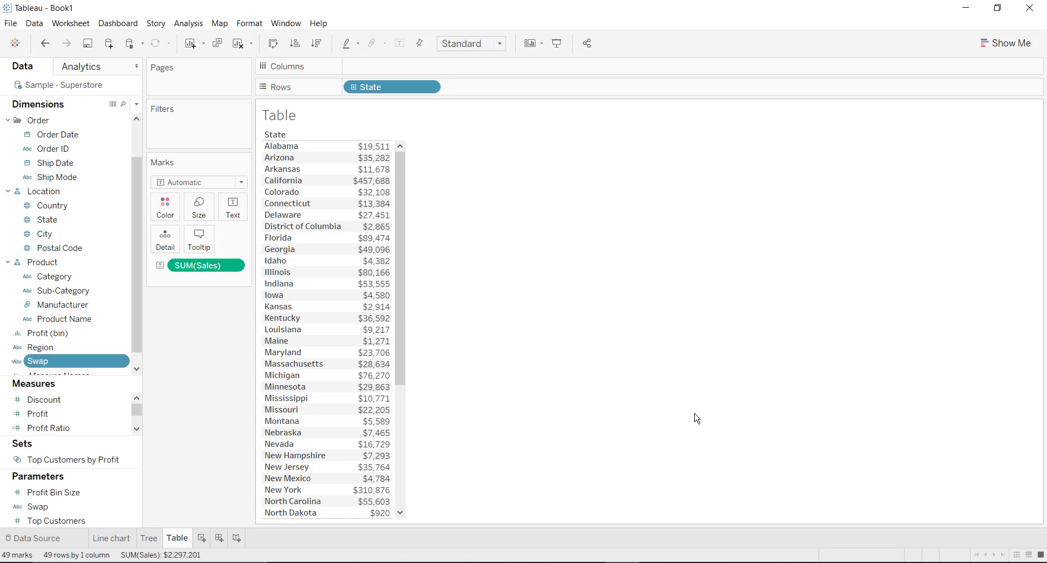
Step: Show the Swap parameter control on the Table sheet and check its list of choices
right_click(68, 511)
click(139, 320)
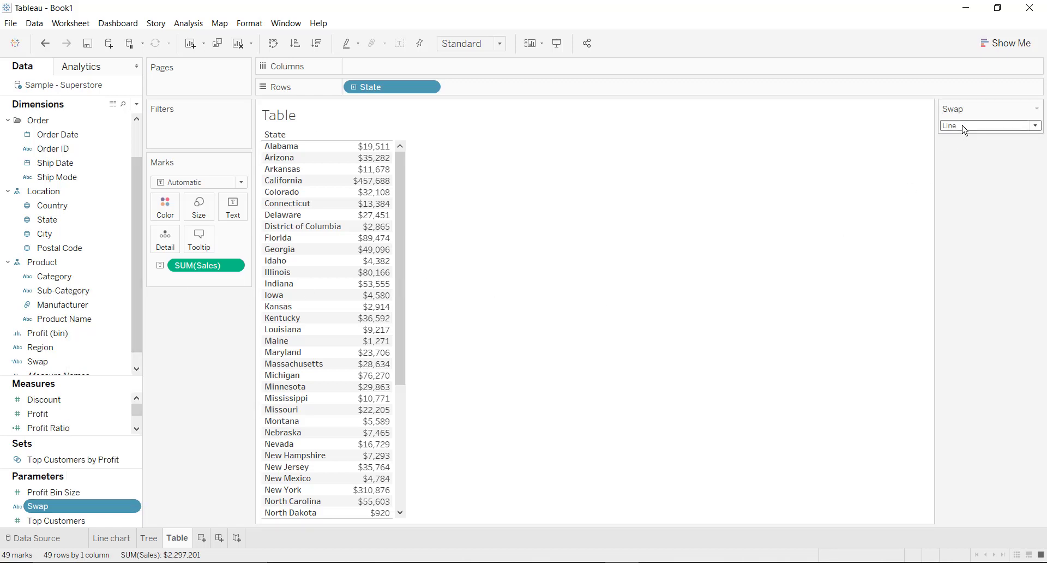
click(965, 126)
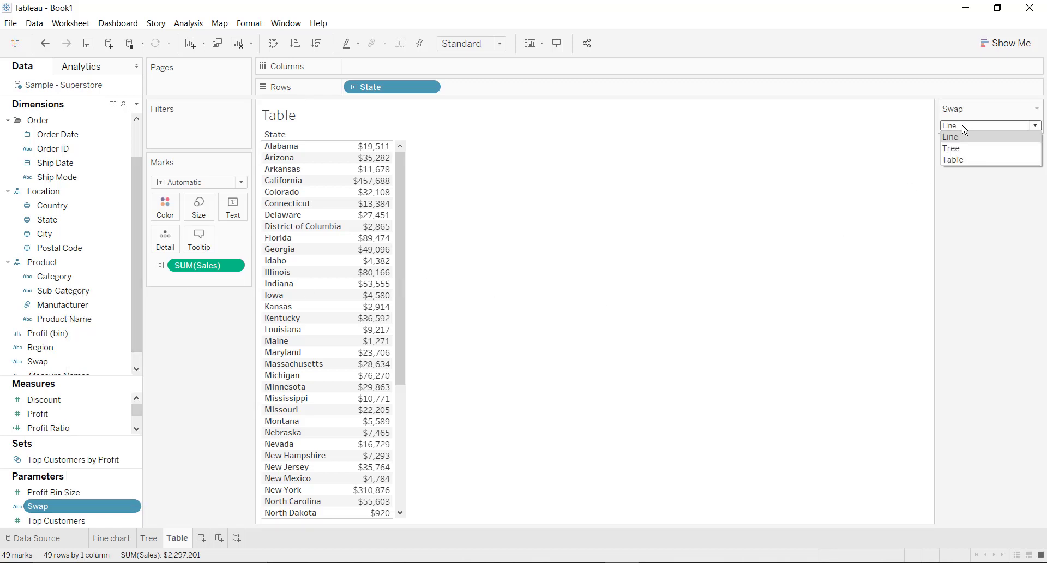
click(965, 126)
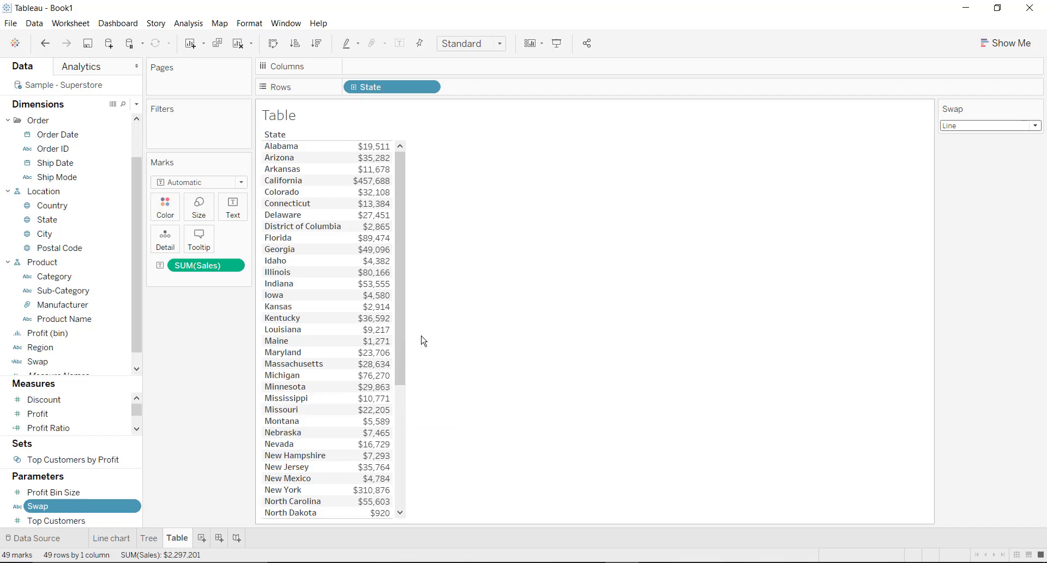
Step: Set the Swap parameter to Table and filter the Table sheet by the Swap field with the value Table
click(971, 126)
click(961, 159)
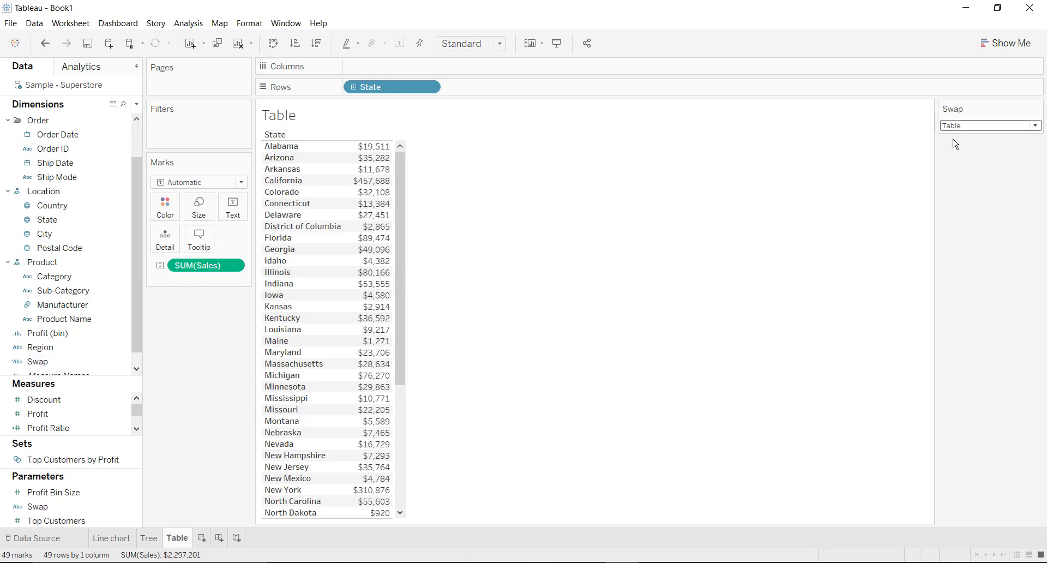
drag(87, 363, 208, 133)
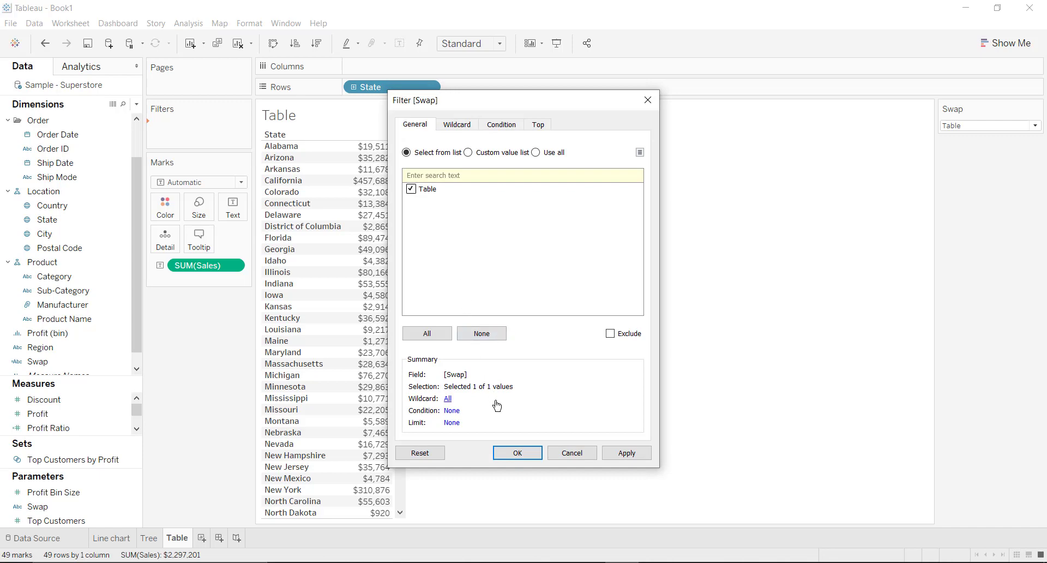
click(509, 454)
Step: Set the Swap parameter to Tree and filter the Tree sheet by the Swap field with the value Tree
click(991, 127)
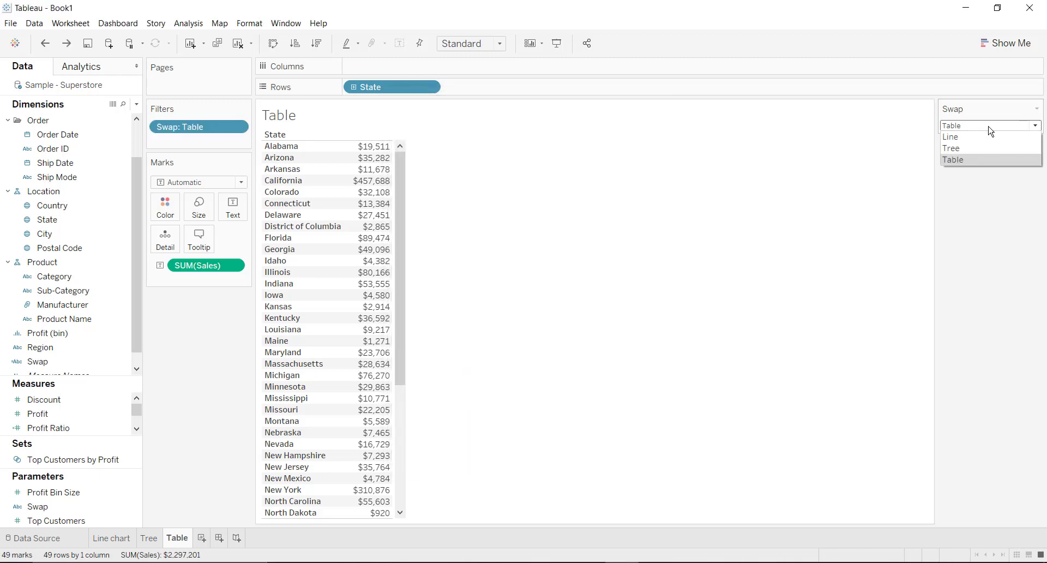
click(981, 149)
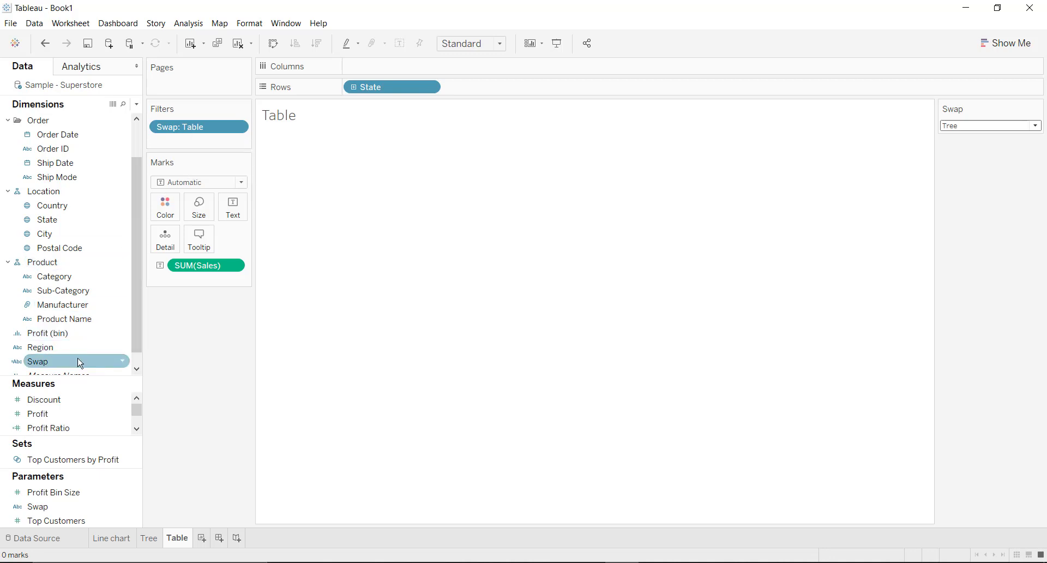
click(150, 539)
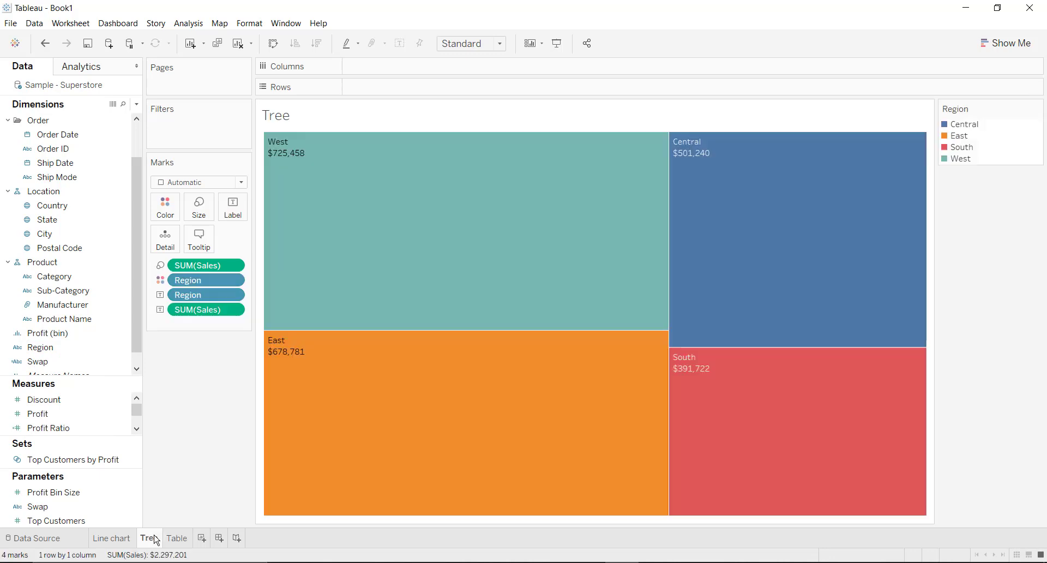
drag(93, 369, 214, 151)
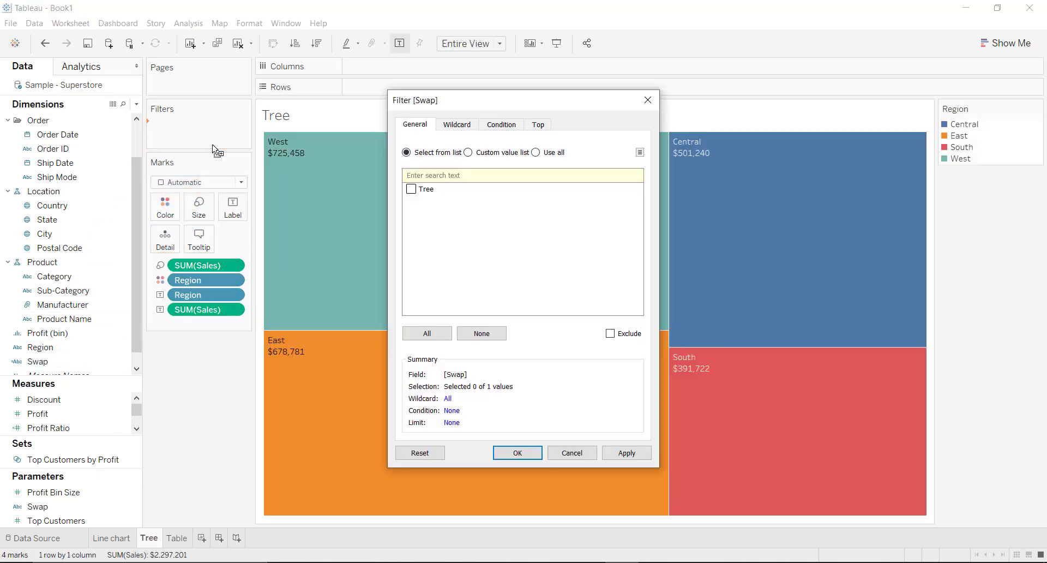
click(416, 193)
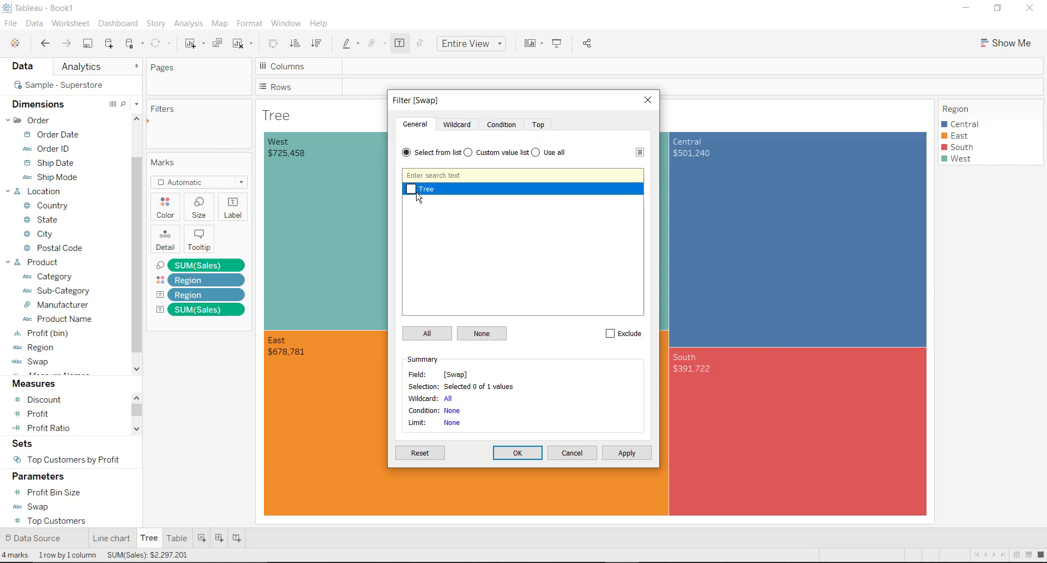
click(499, 457)
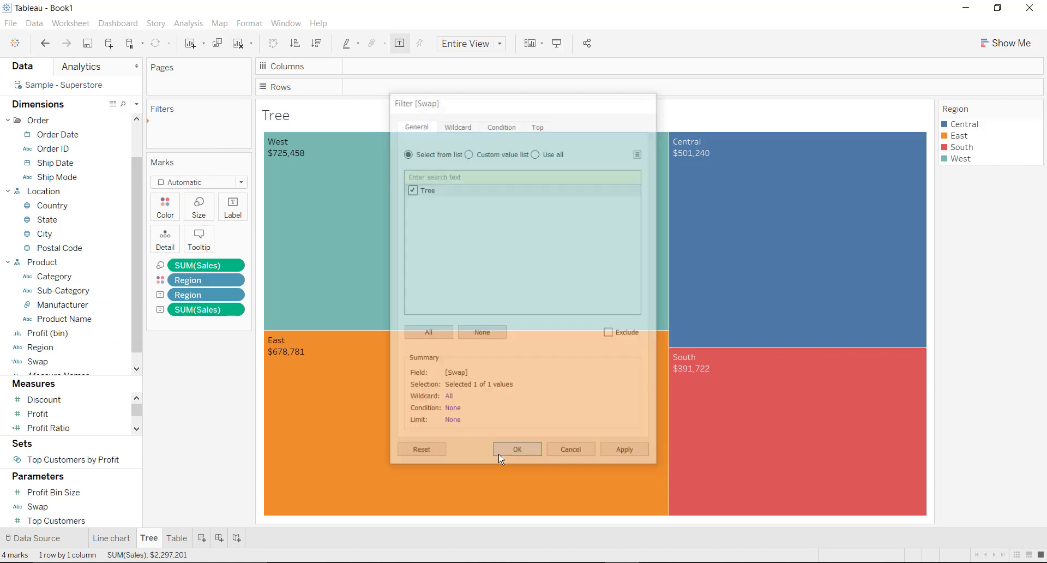
Step: Set the Swap parameter to Line and filter the Line chart sheet by the Swap field with the value Line
click(187, 542)
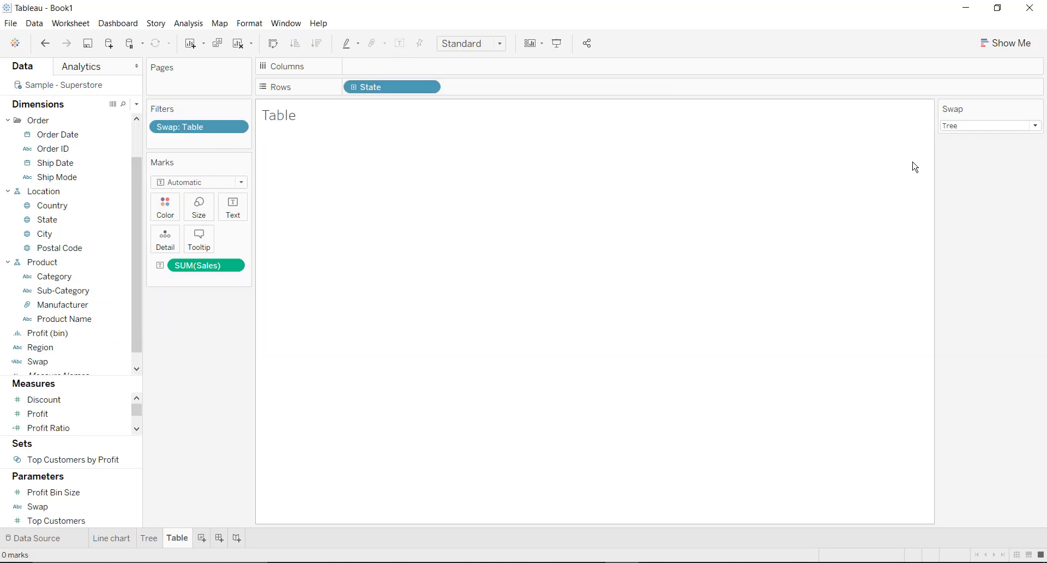
click(966, 127)
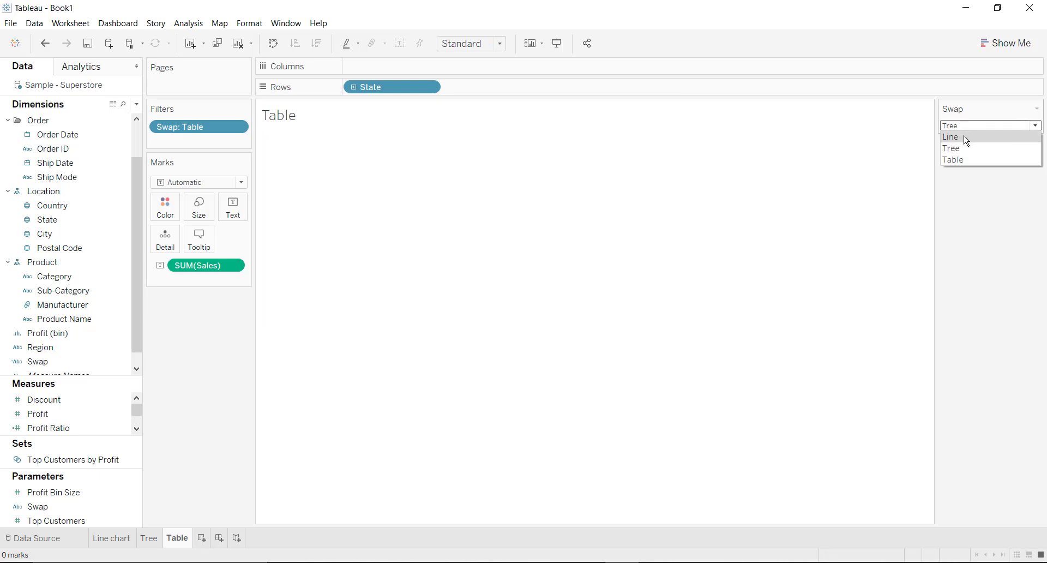
click(966, 138)
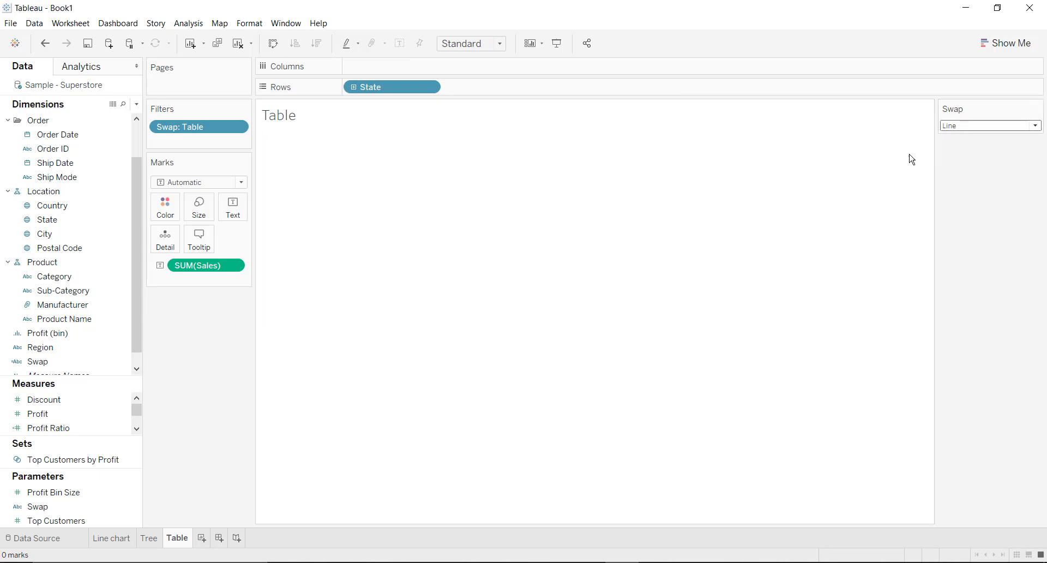
click(115, 540)
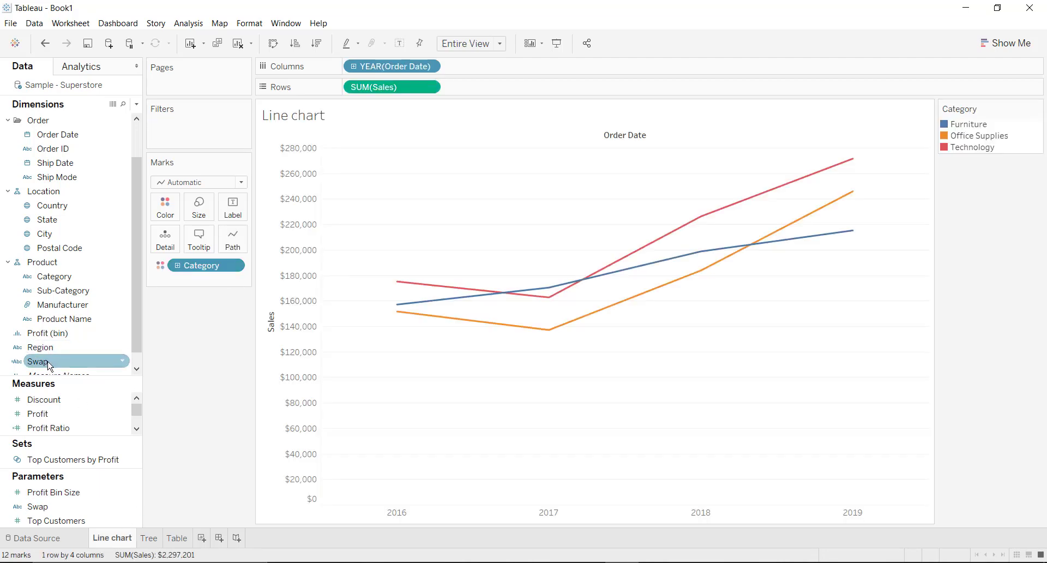
drag(48, 365, 183, 145)
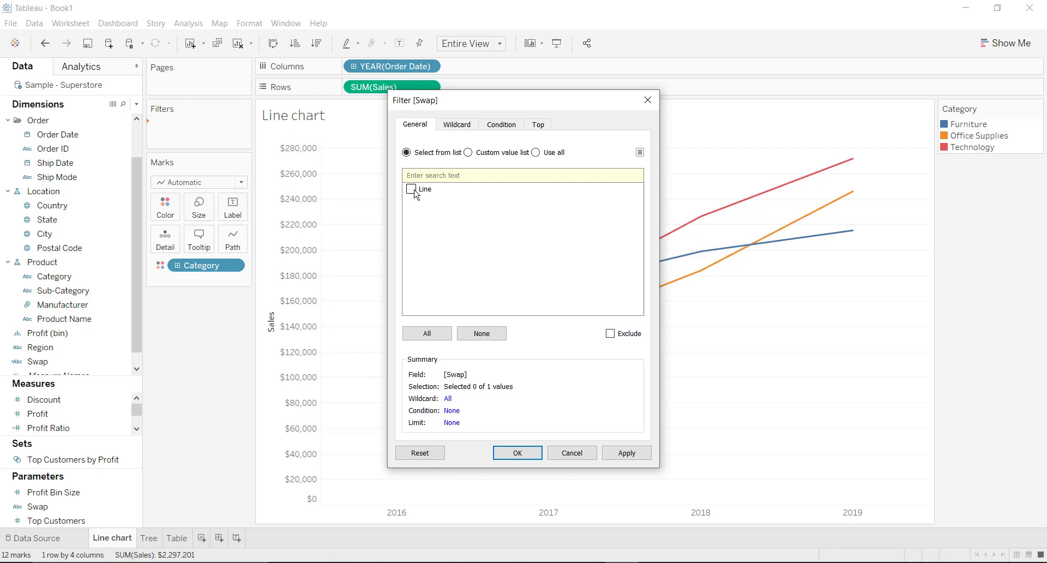
click(520, 453)
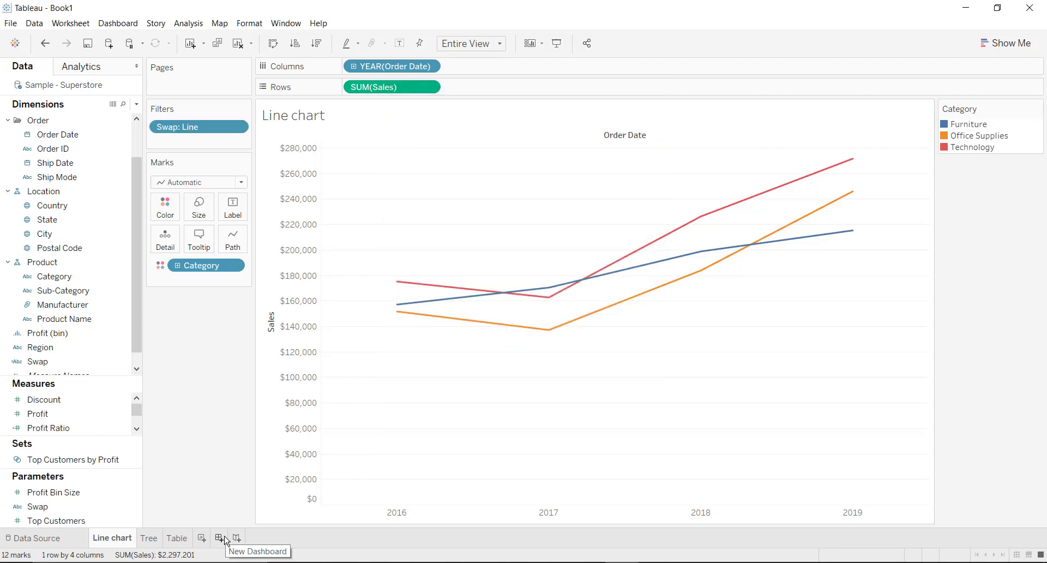
Step: Create a new dashboard with a vertical container and place the Line chart, Tree and Table sheets in it
click(226, 539)
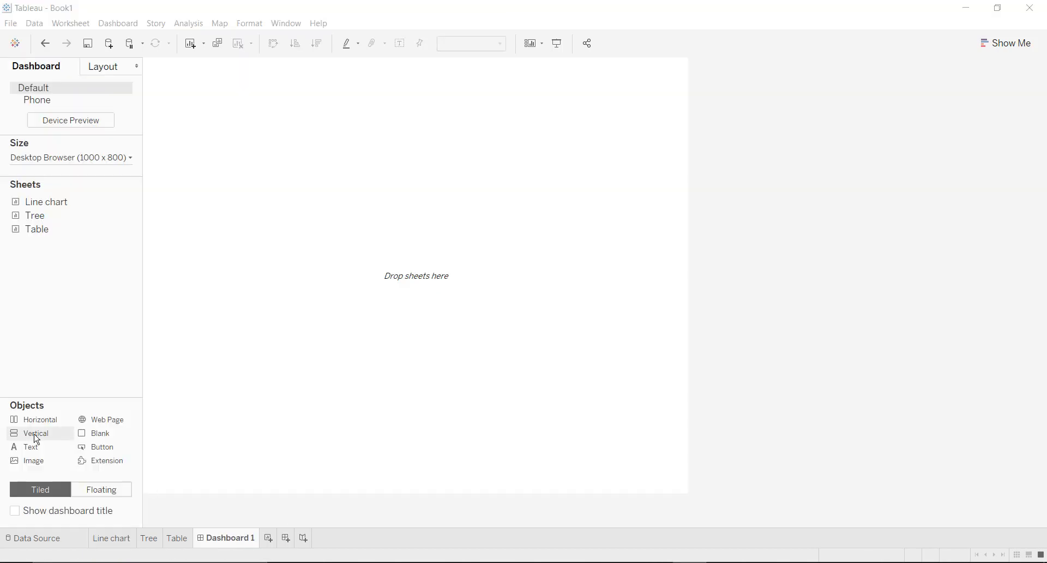
drag(37, 439, 268, 316)
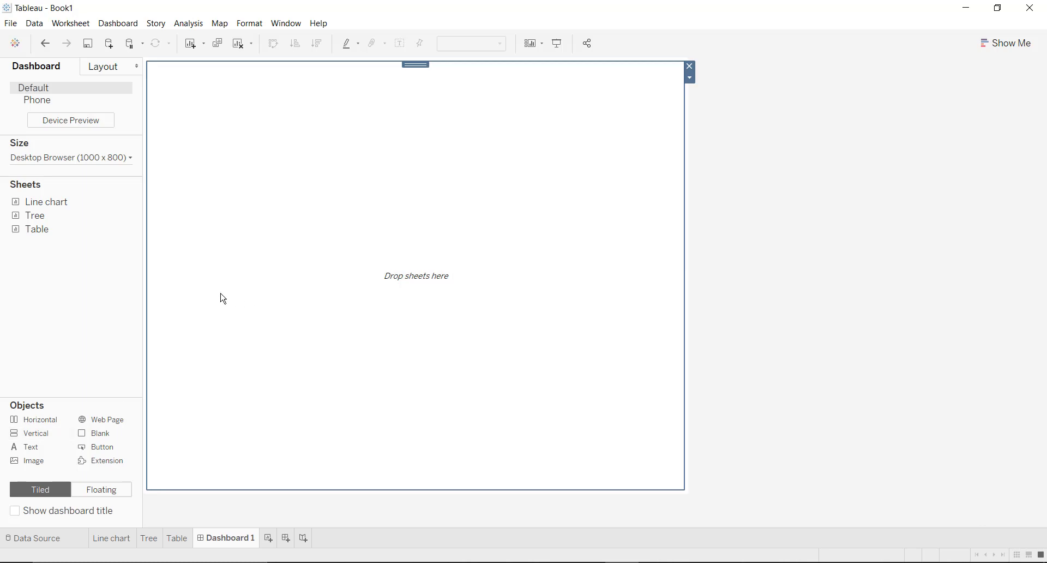
drag(56, 204, 246, 210)
drag(140, 217, 267, 437)
mouse_move(75, 230)
mouse_down()
mouse_move(278, 503)
mouse_move(244, 438)
mouse_up()
Step: Hide the titles of the Table, Tree and Line chart sheets on the dashboard
right_click(244, 438)
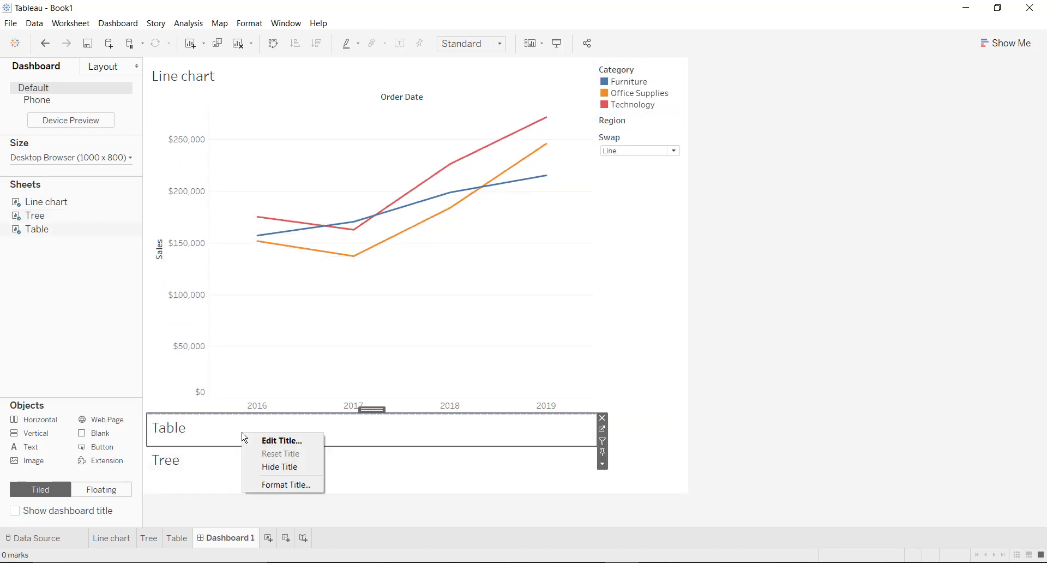
click(302, 467)
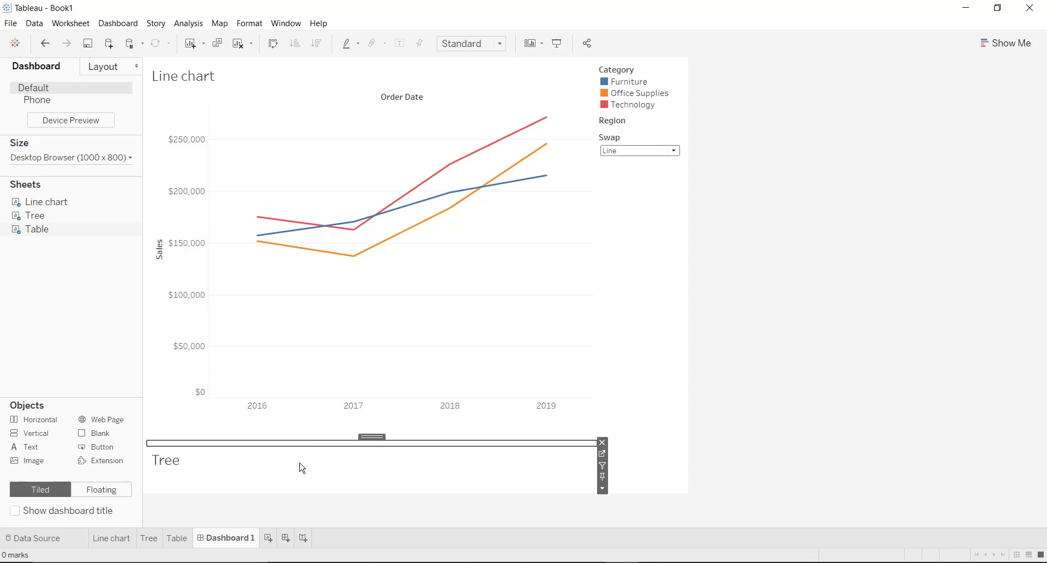
right_click(251, 476)
click(278, 507)
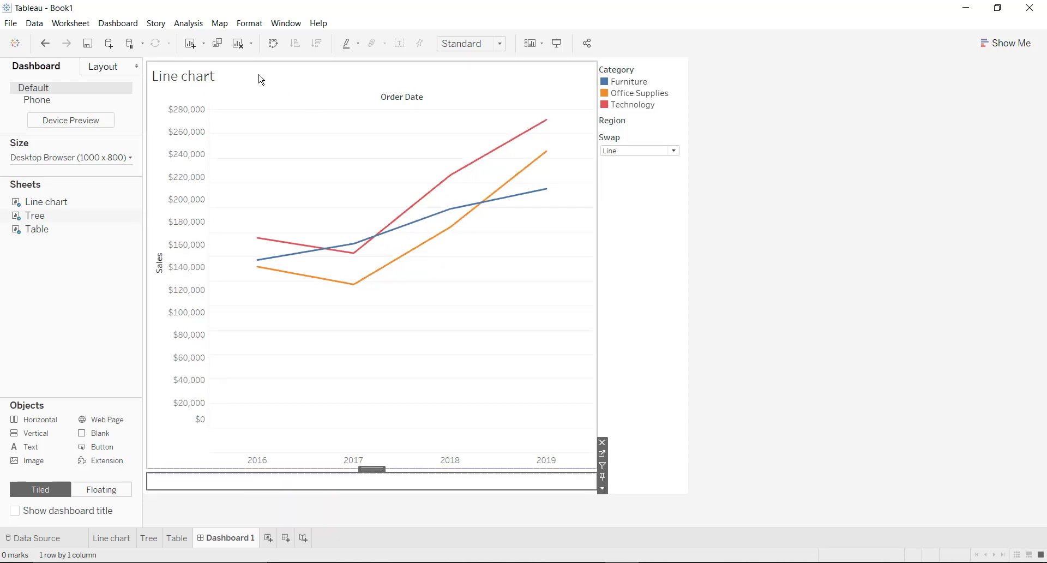
click(239, 77)
right_click(239, 77)
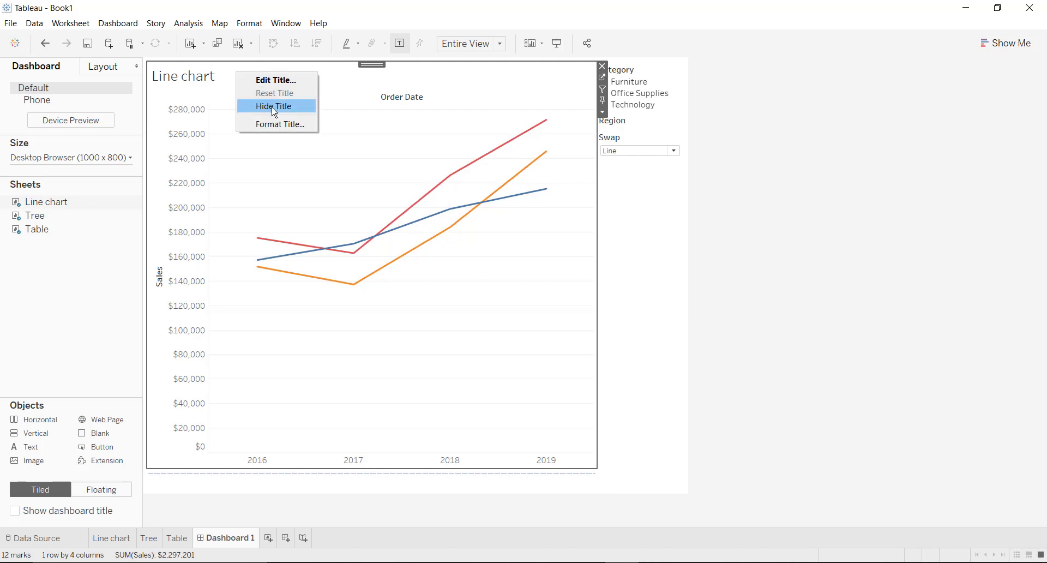
click(271, 108)
click(649, 287)
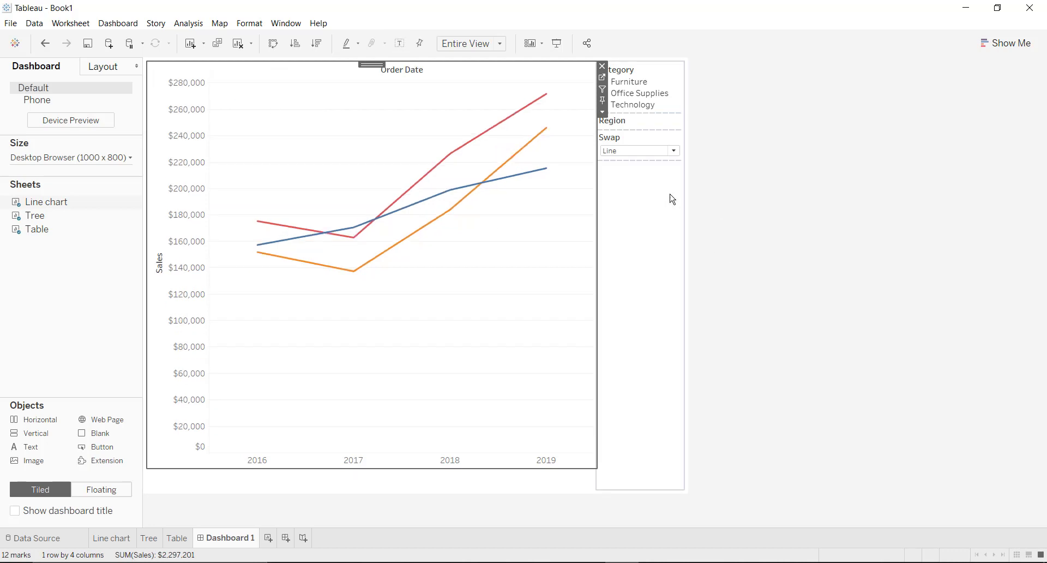
Step: Test the dashboard's sheet swapping by switching the Swap parameter to Tree, Table and back to Line, and reopen its choices
click(632, 154)
click(633, 153)
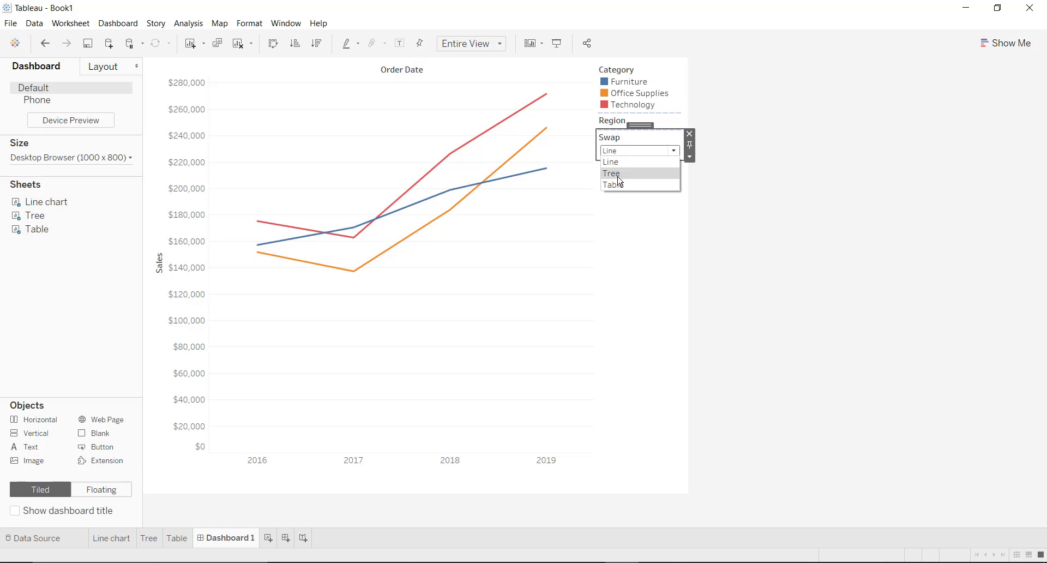
click(620, 173)
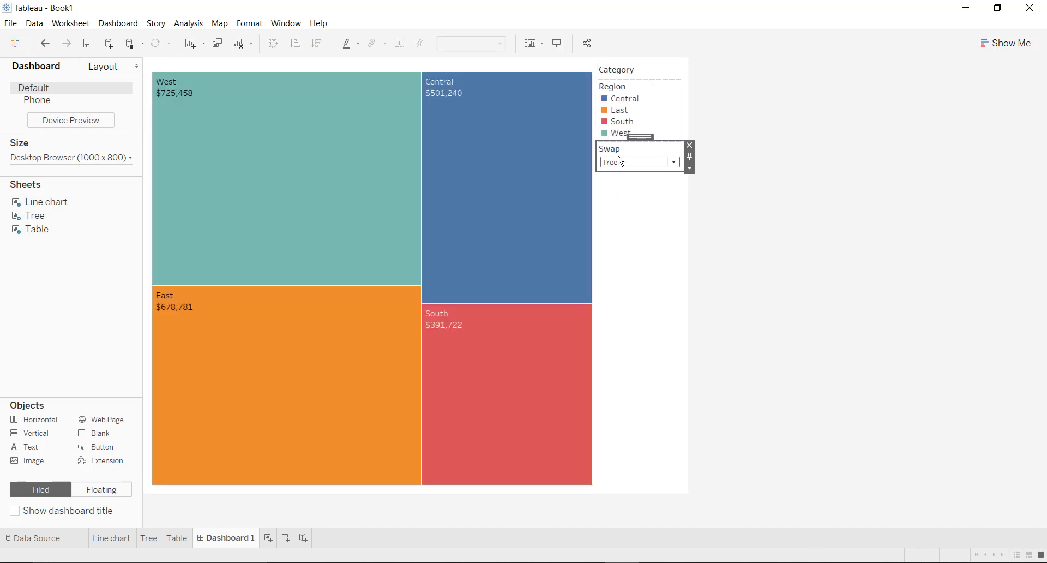
click(620, 163)
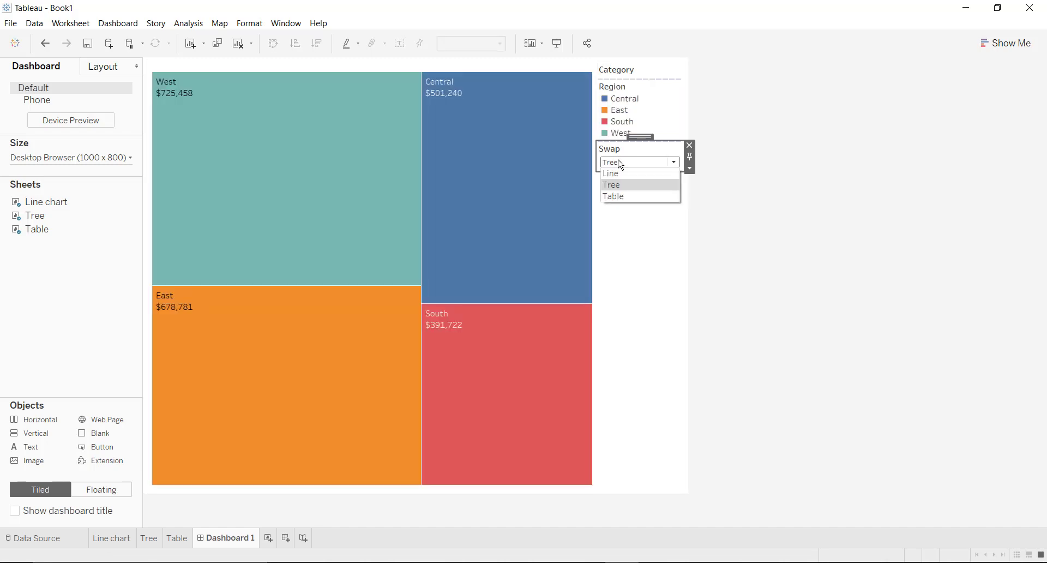
click(612, 196)
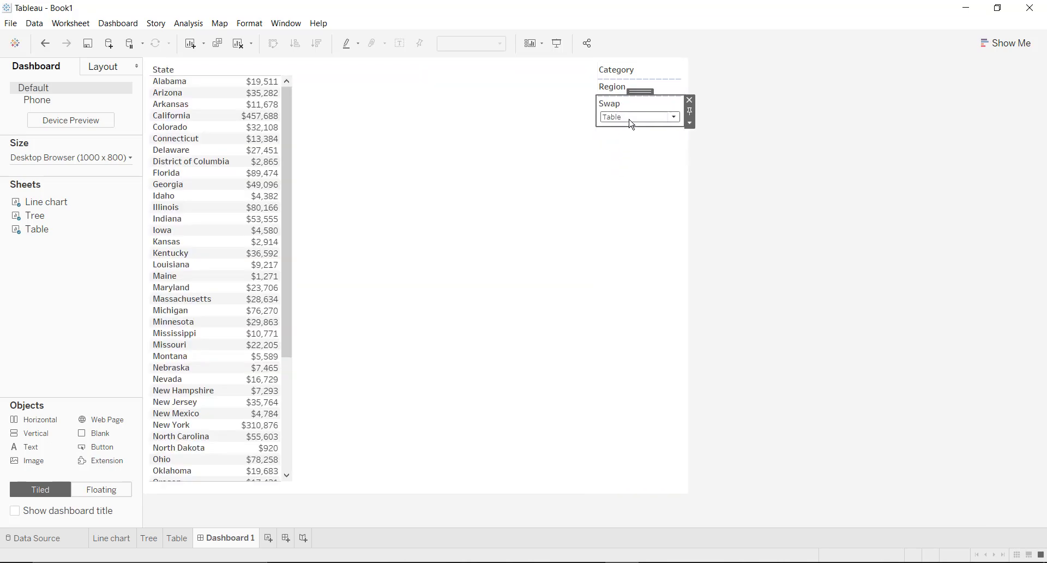
click(631, 119)
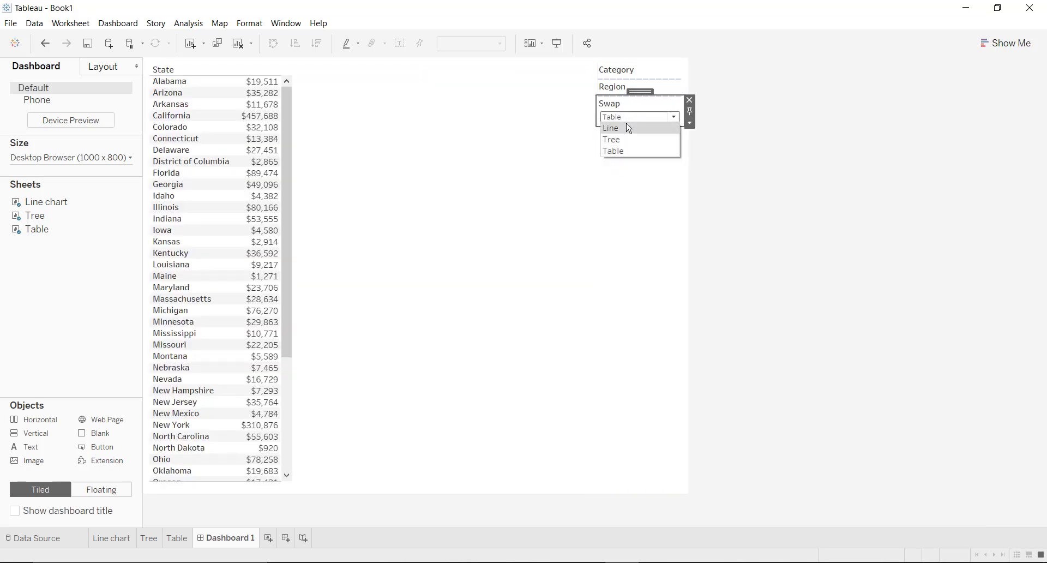
click(626, 131)
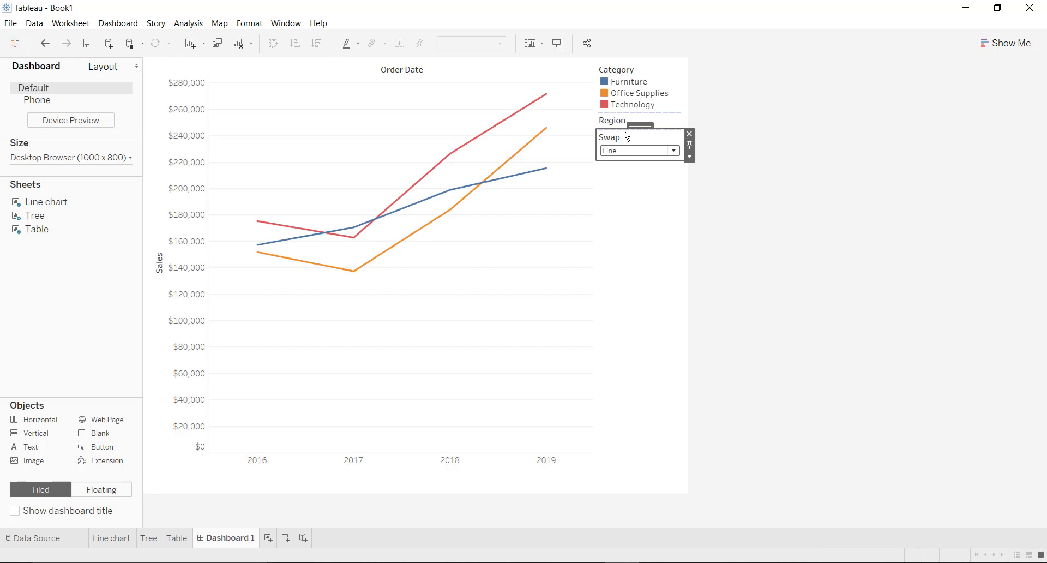
click(637, 144)
click(635, 155)
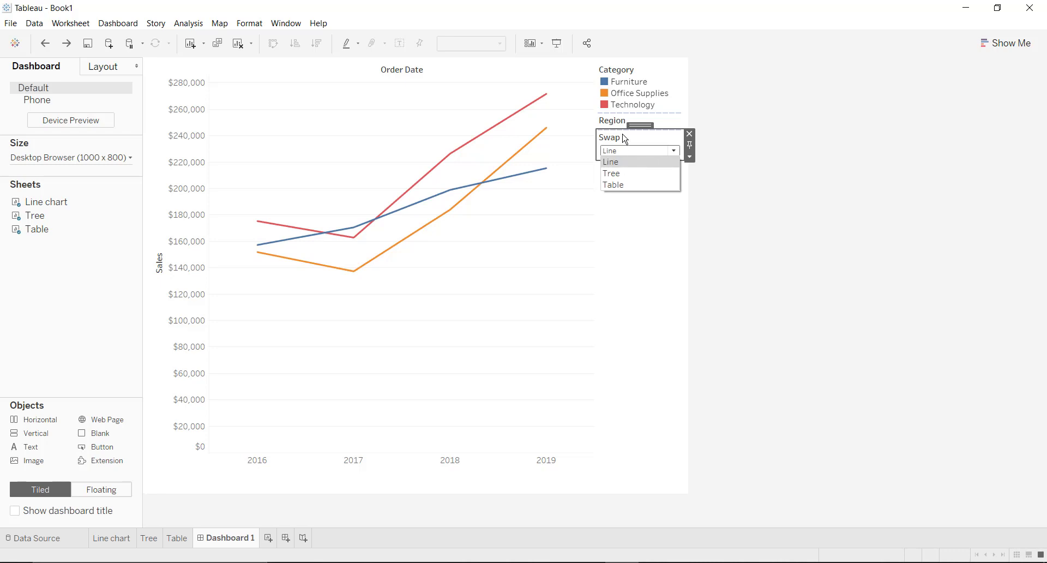
Step: Switch the Swap parameter to Tree and back to Line to compare the Category and Region legends
click(611, 174)
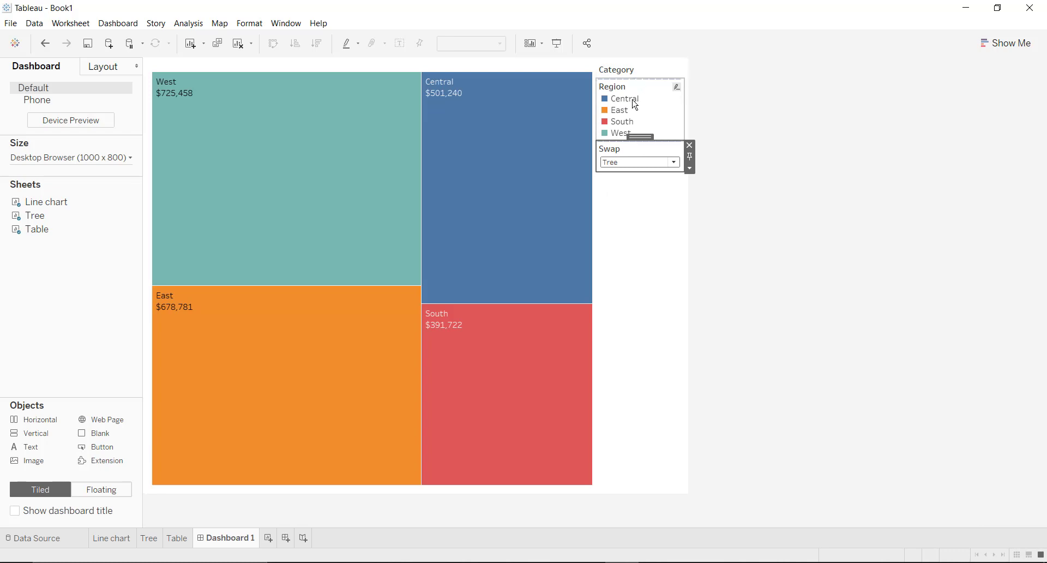
click(617, 162)
click(614, 173)
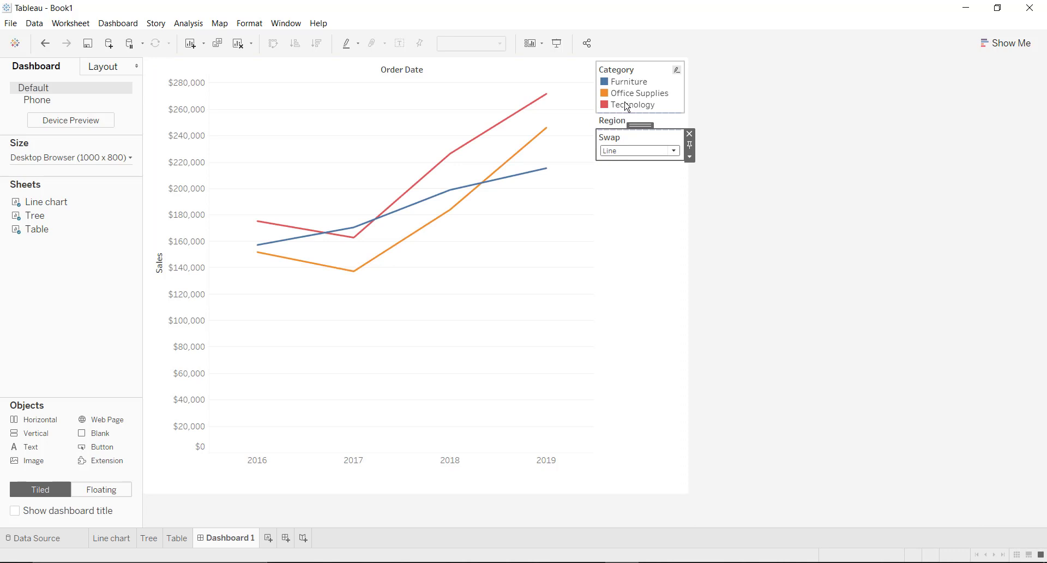
Step: Hide the titles of the Category and Region color legends on the dashboard
right_click(622, 75)
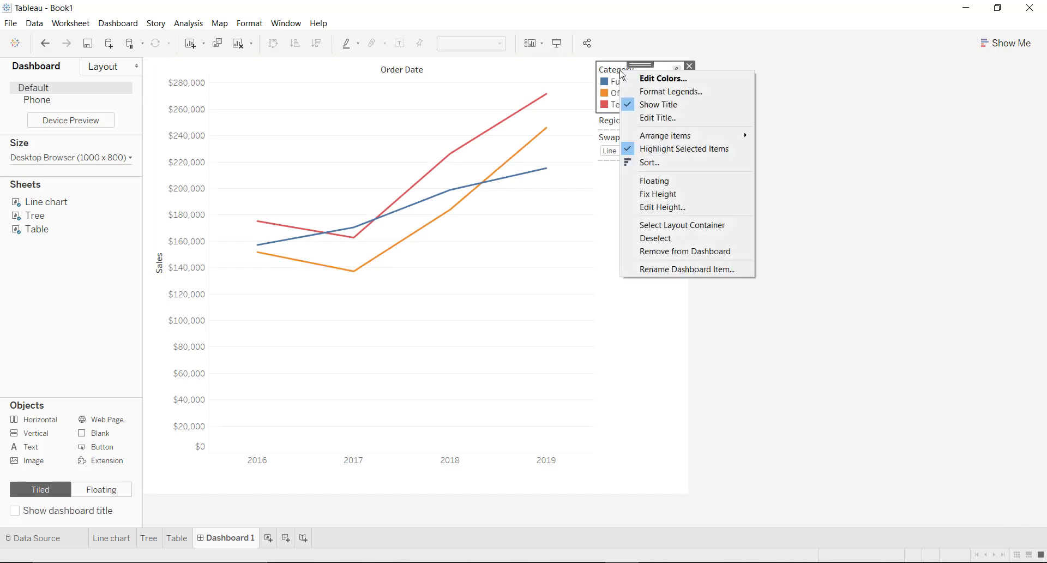
click(636, 110)
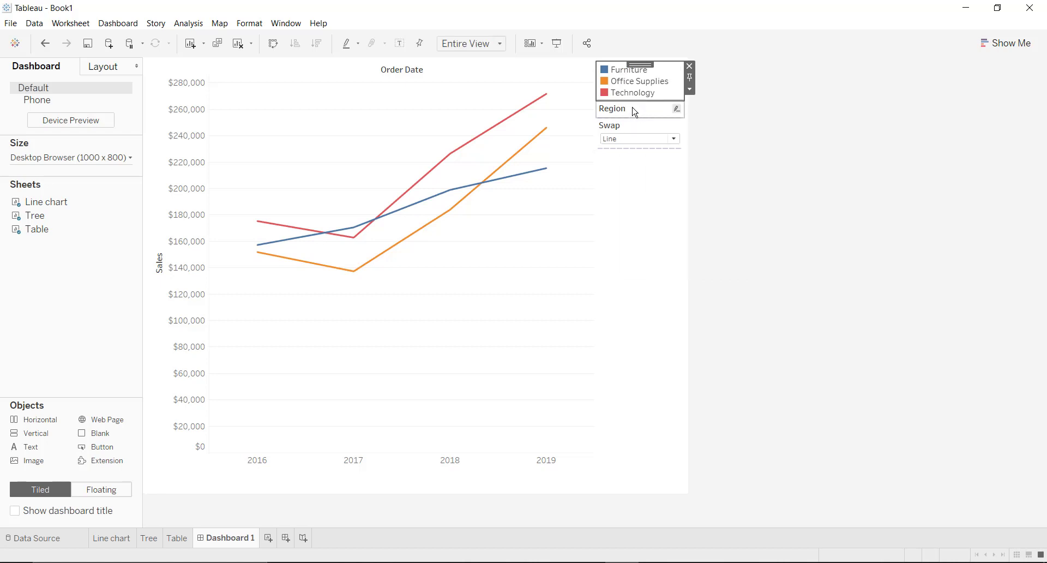
right_click(632, 110)
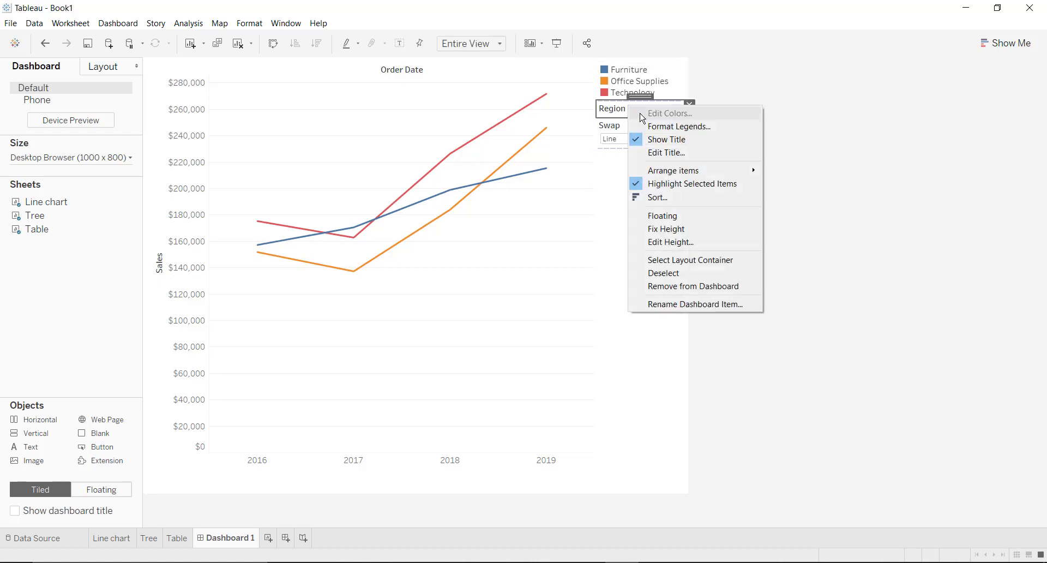
click(647, 145)
Step: Check the dashboard with the untitled legends by setting the Swap parameter to Tree and then Table
click(645, 128)
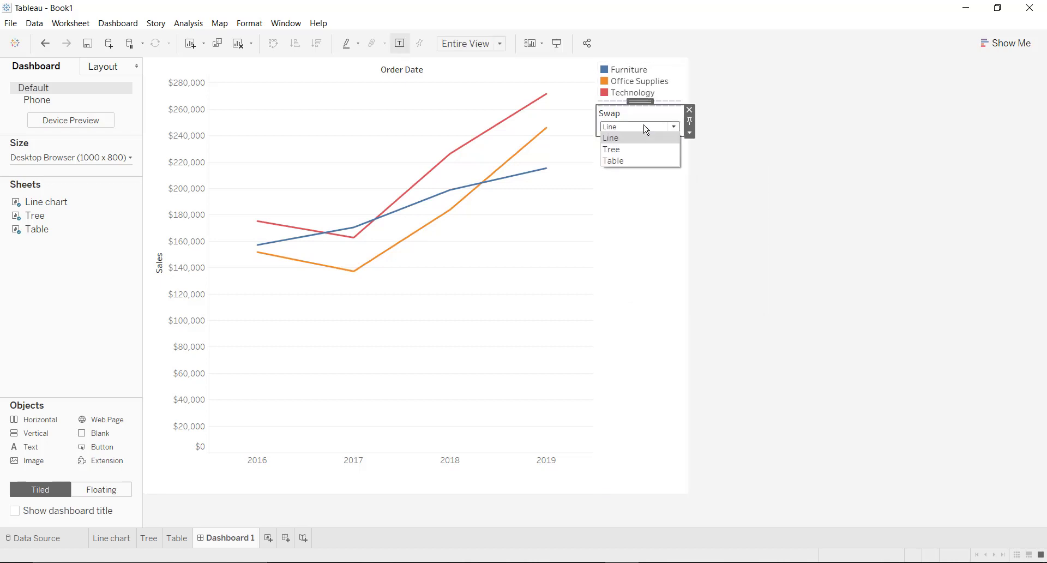
click(632, 226)
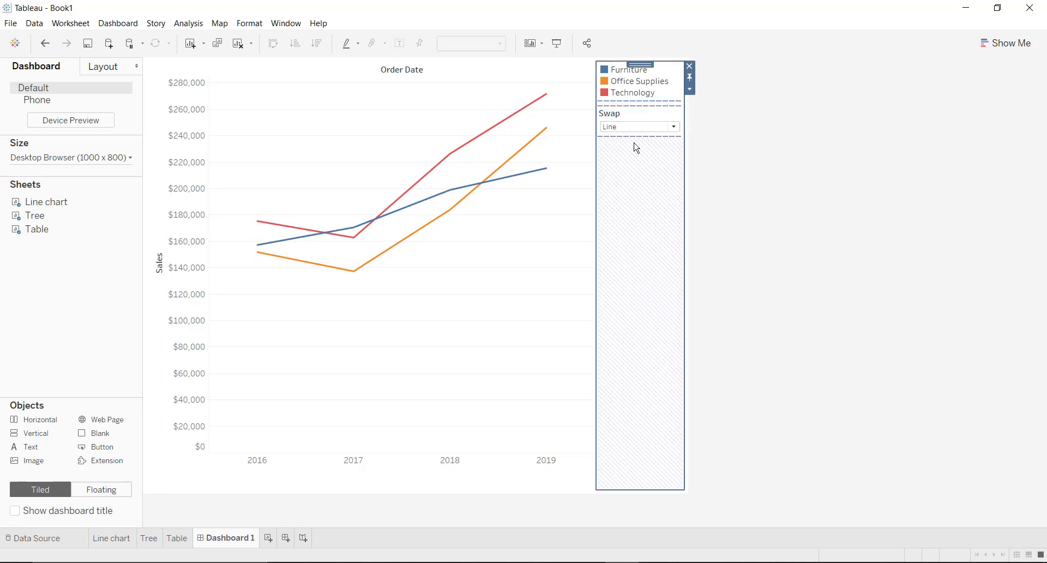
click(637, 127)
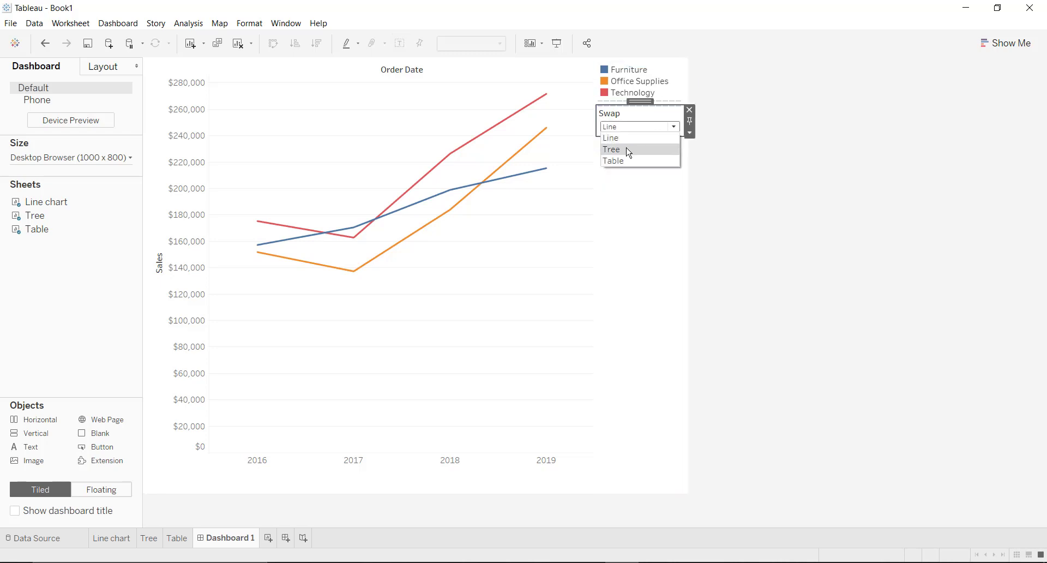
click(627, 150)
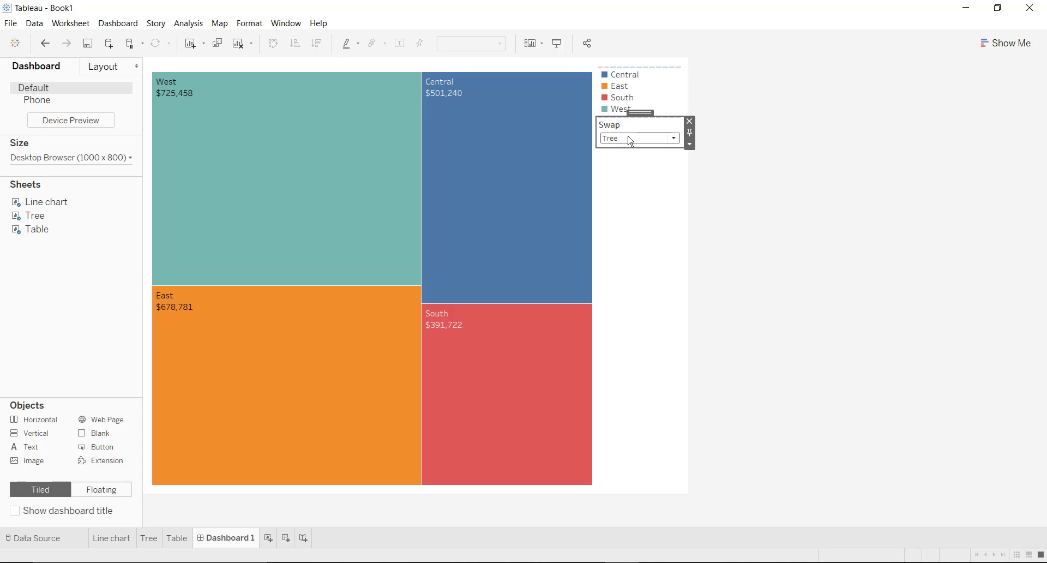
click(631, 139)
click(621, 172)
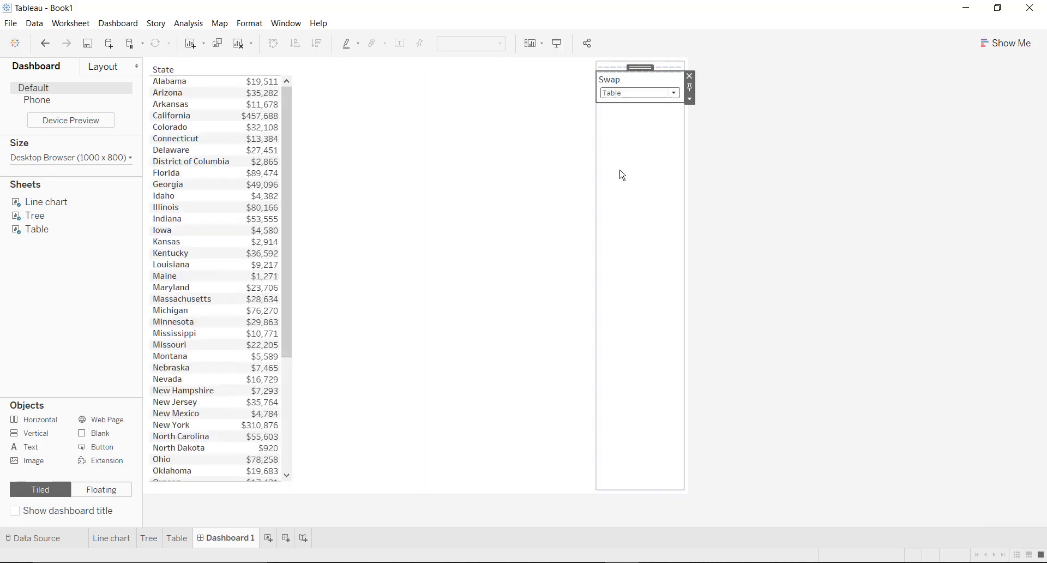
click(724, 194)
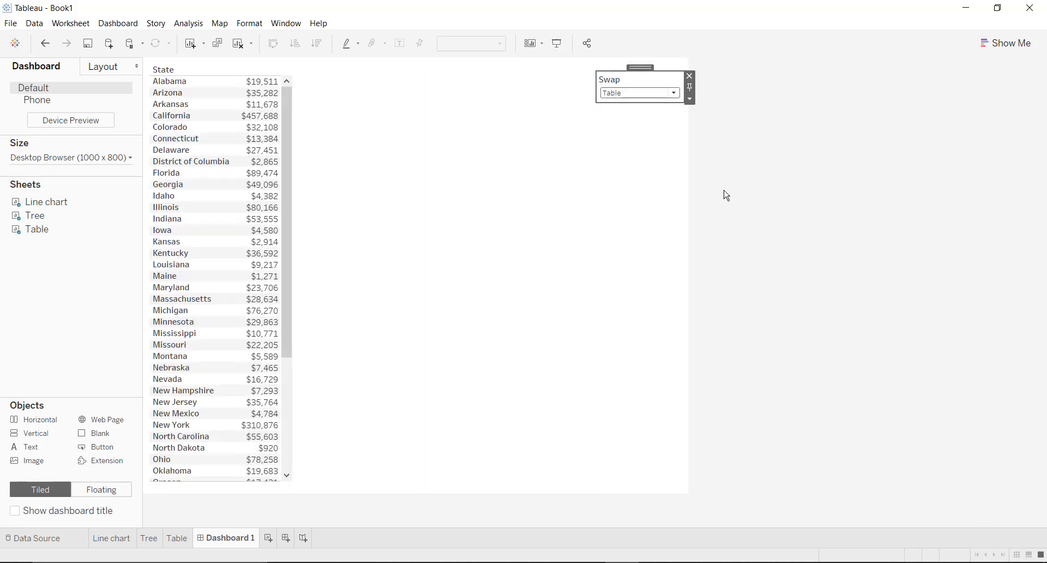
Step: Show the dashboard in presentation mode and test the Swap parameter with Line and Tree, reopening its choices
click(557, 43)
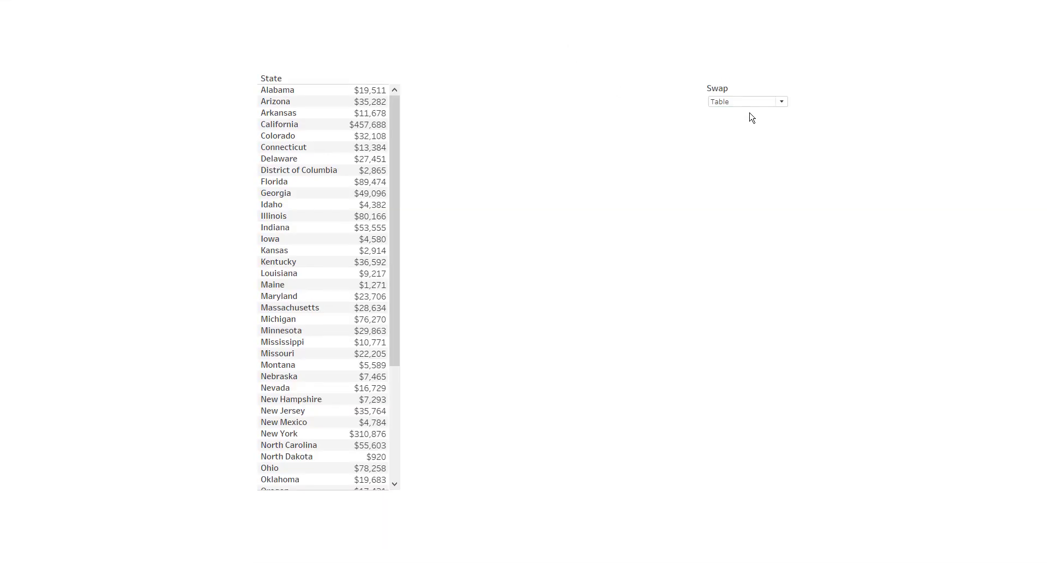
click(752, 103)
click(749, 109)
click(742, 137)
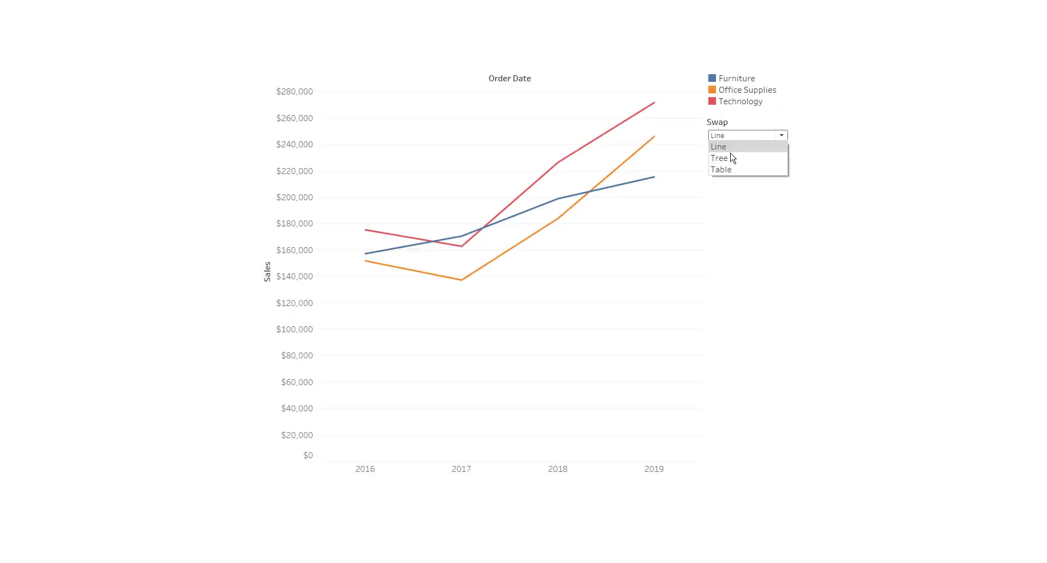
click(732, 158)
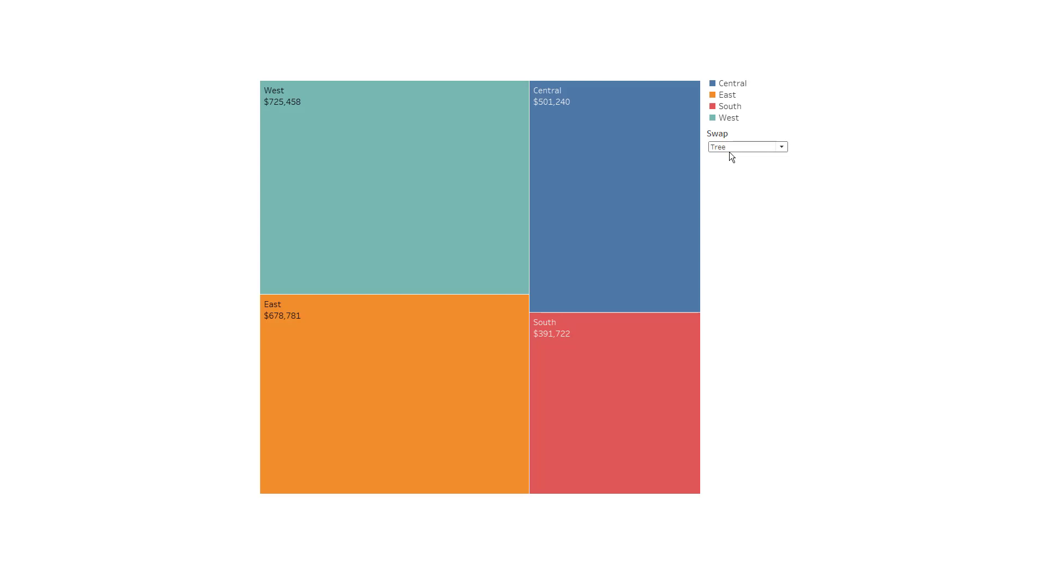
click(730, 151)
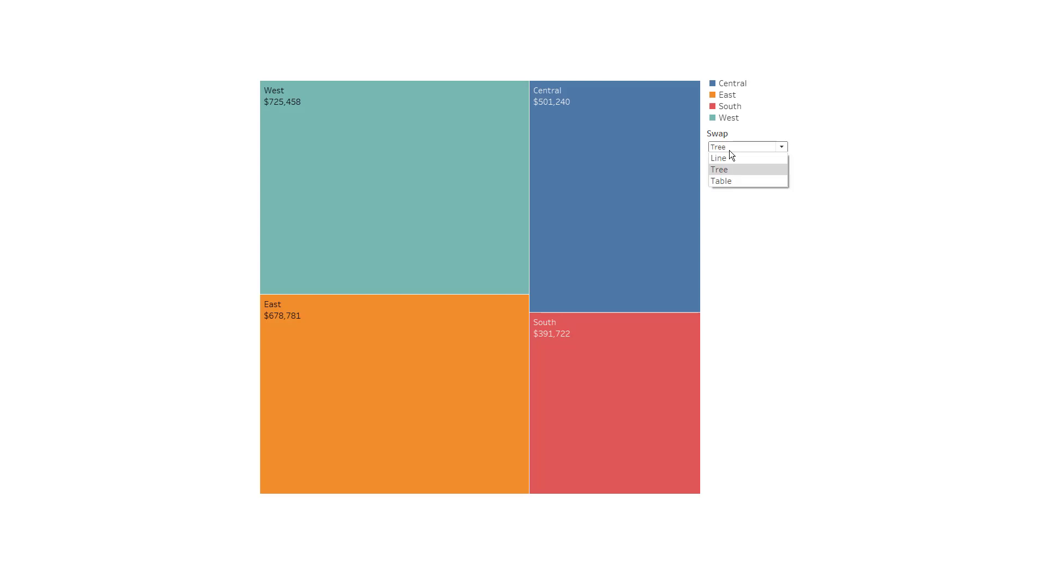